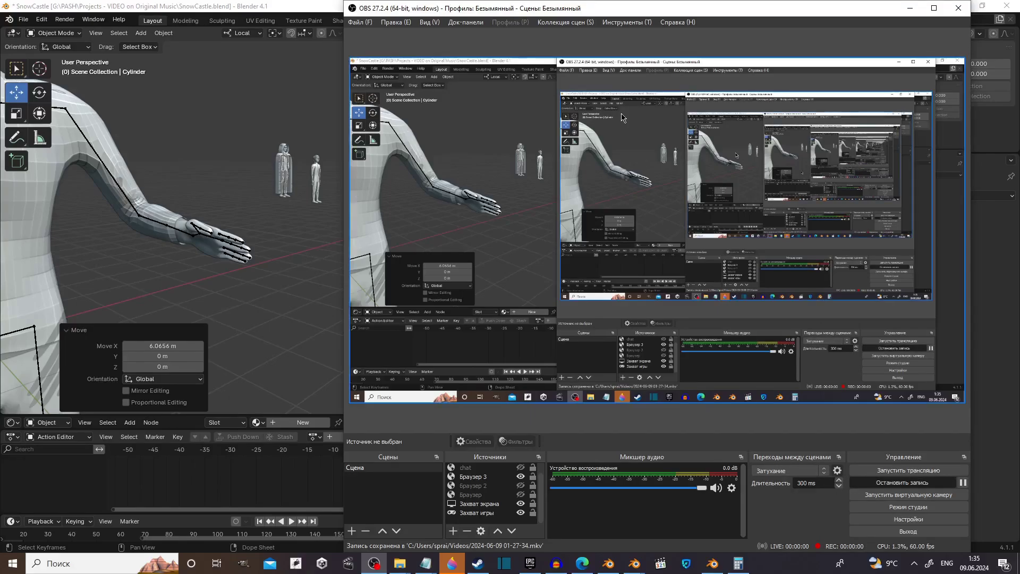
# Start the screen recording and move the cylinder staff in front of the character's outstretched arm
pyautogui.click(329, 5)
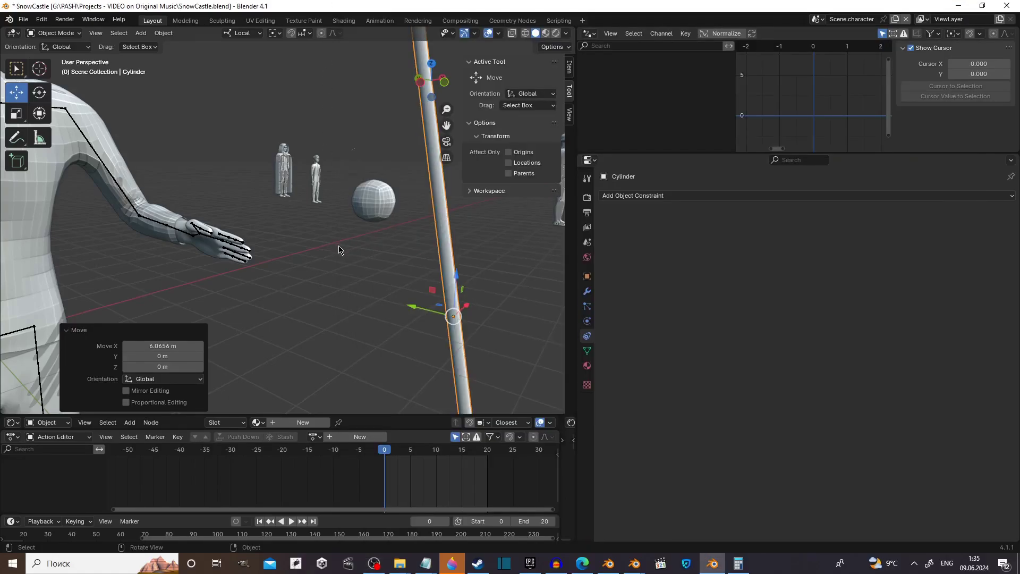
pyautogui.press('g')
pyautogui.click(263, 229)
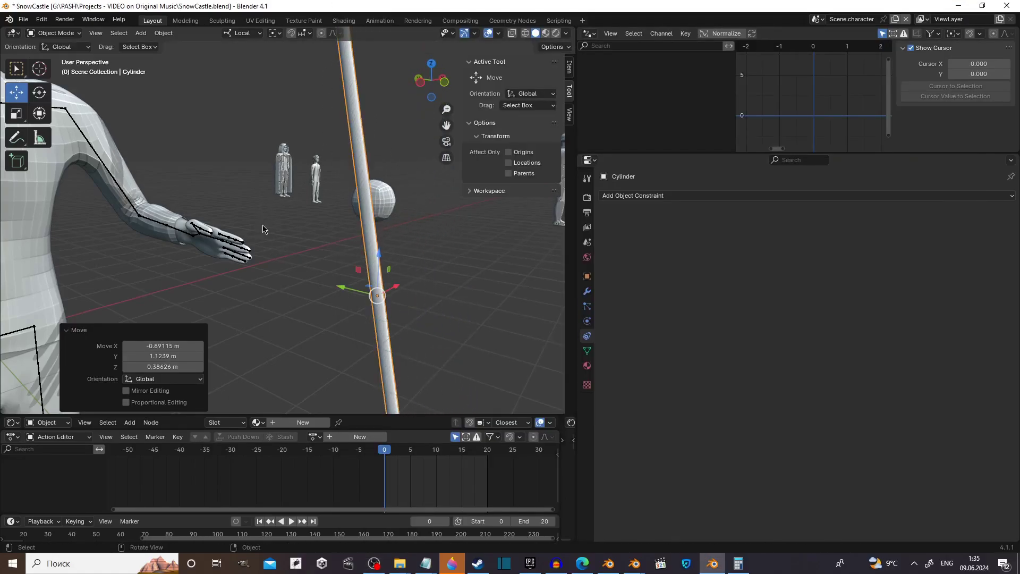
pyautogui.click(204, 239)
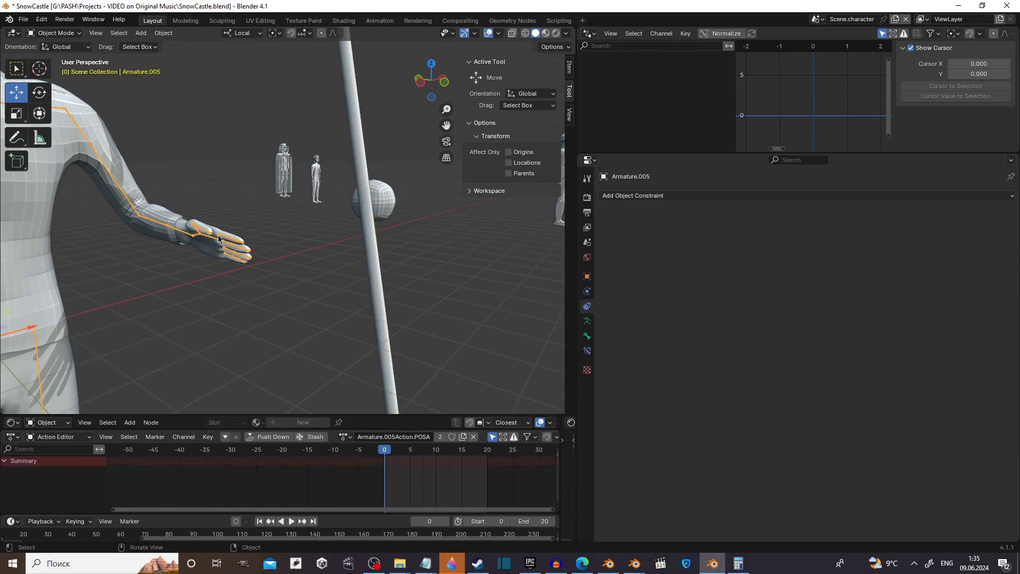
pyautogui.click(374, 239)
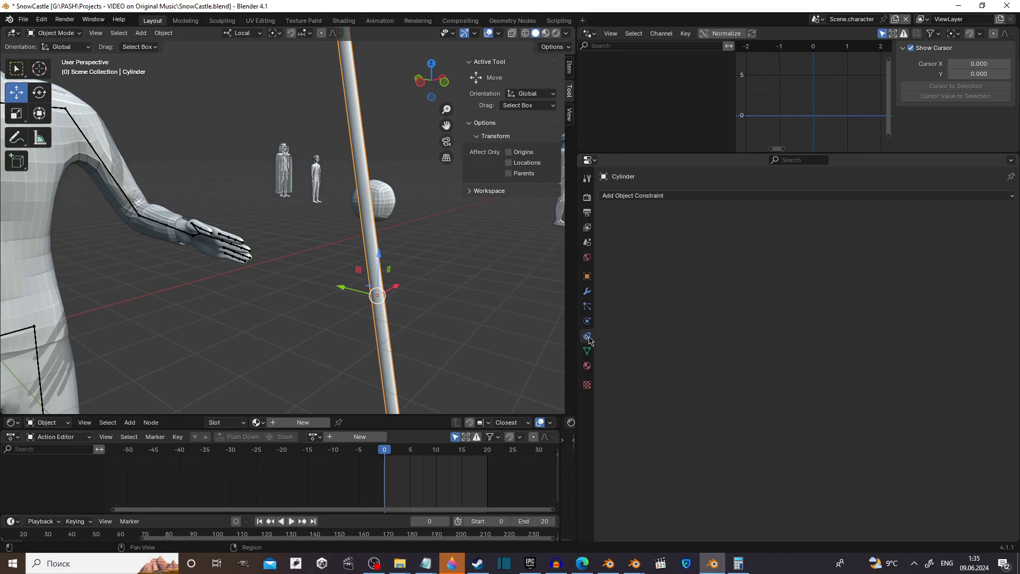
# Add Copy Location and Copy Rotation constraints to the cylinder
pyautogui.click(724, 200)
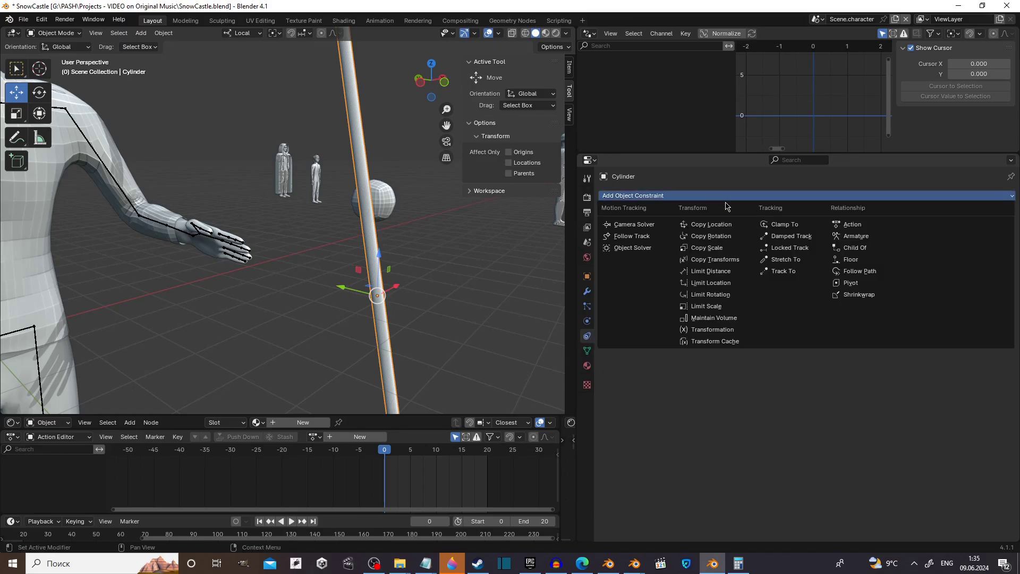
pyautogui.click(725, 226)
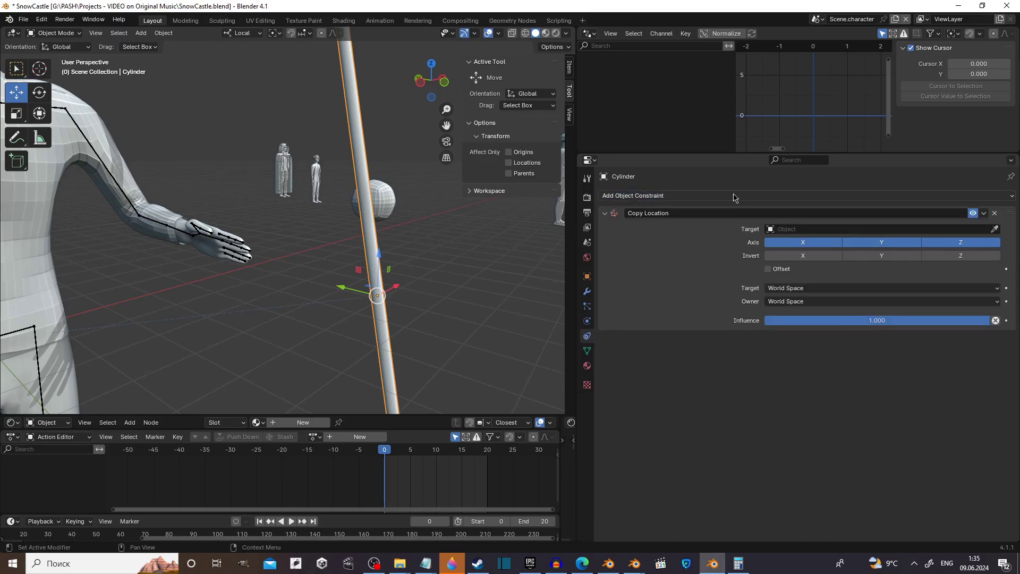
pyautogui.click(932, 199)
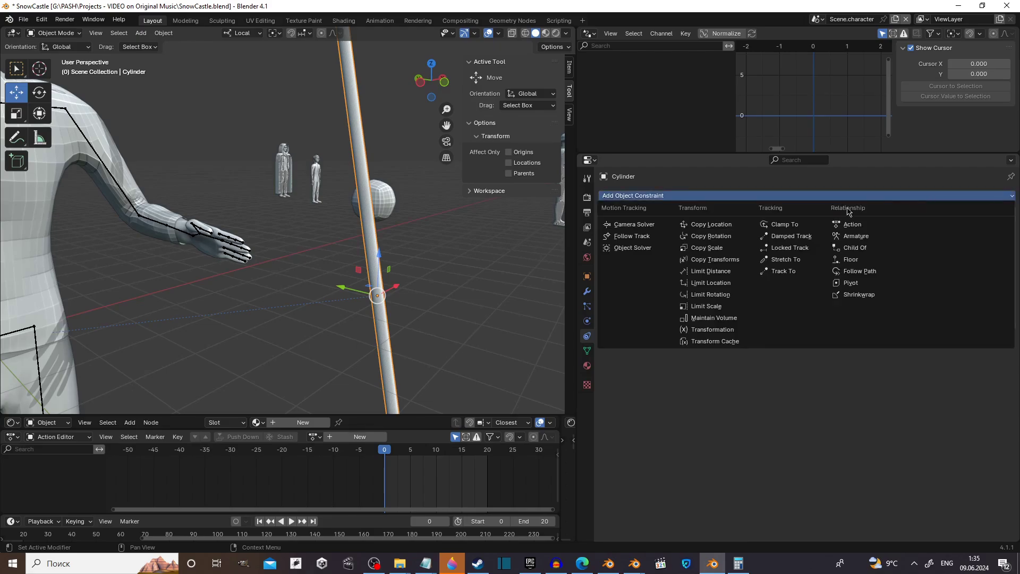
pyautogui.click(717, 236)
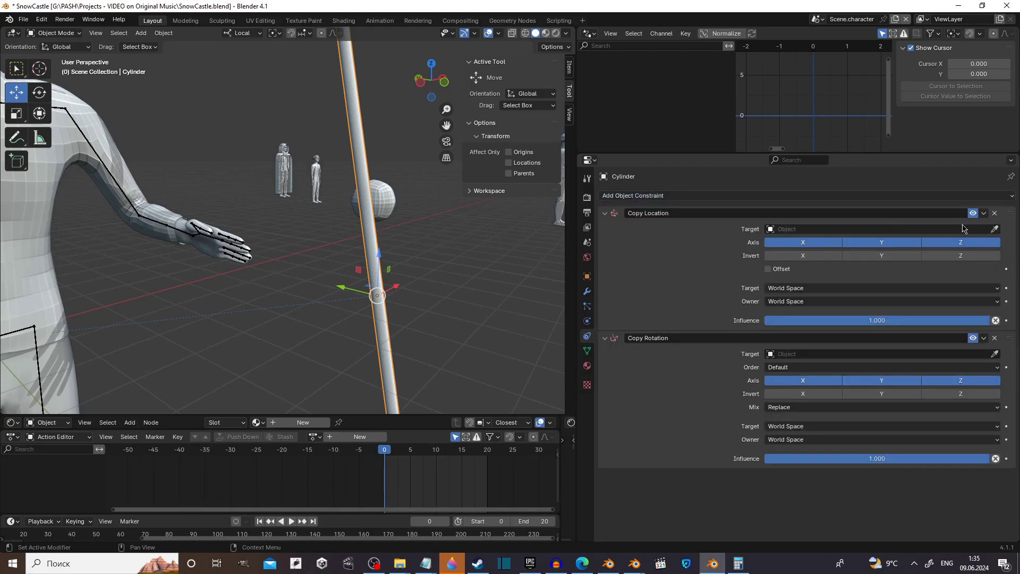
# Set Armature.005 as the Copy Location target, leaving the bone field empty
pyautogui.click(993, 230)
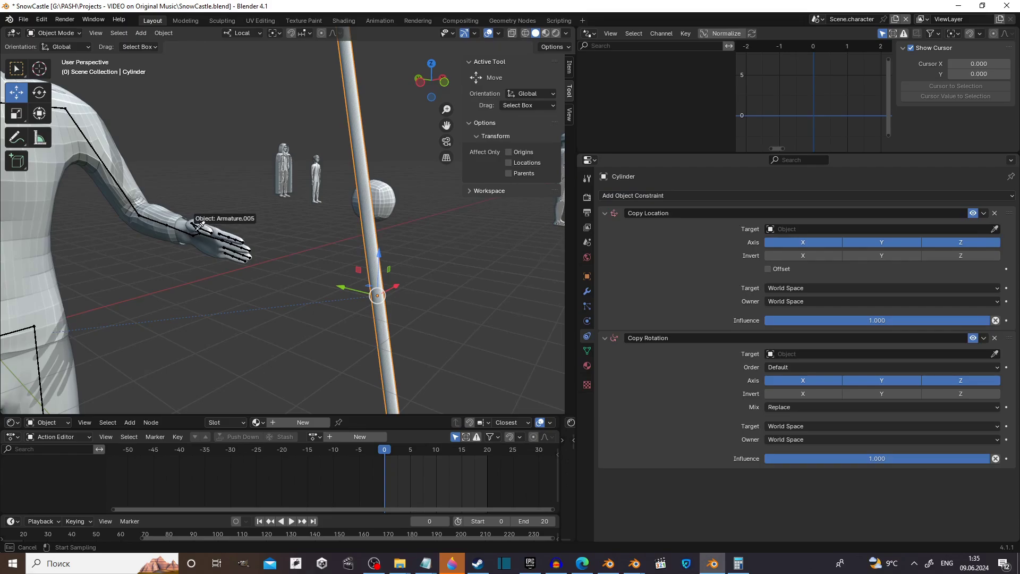
pyautogui.click(200, 223)
pyautogui.click(795, 240)
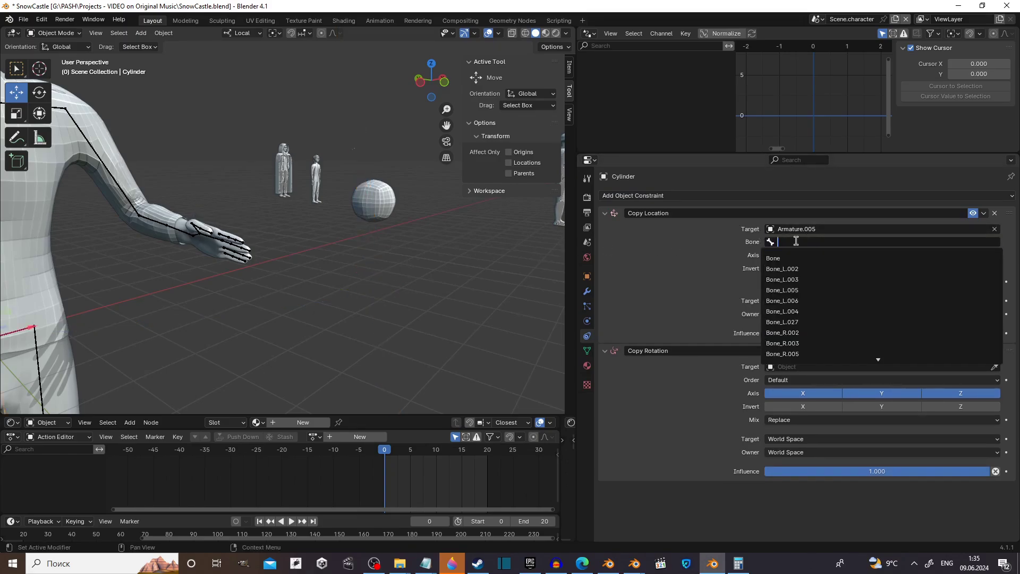
pyautogui.click(213, 246)
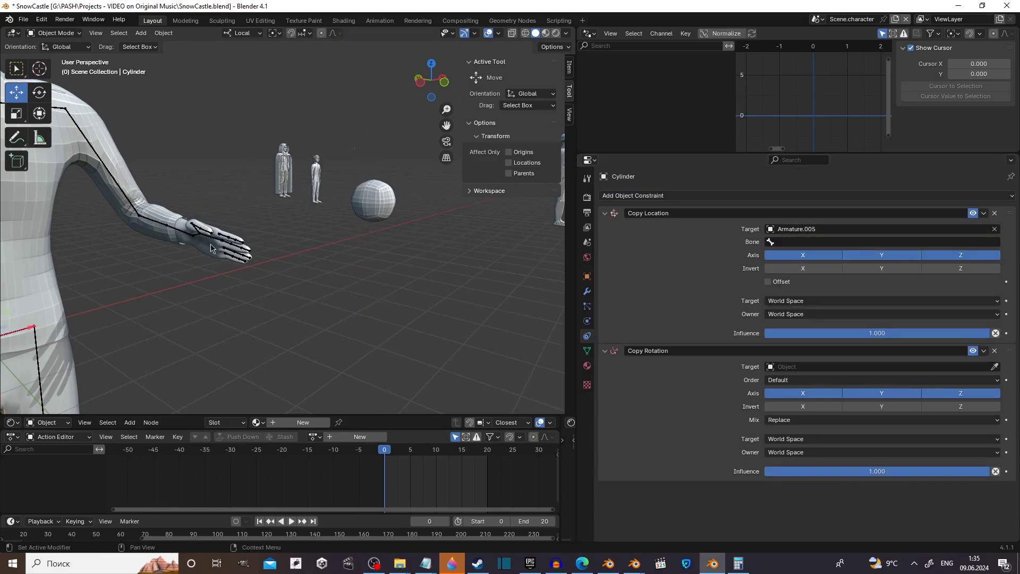
# Select hand bone Bone_L.009 in Pose Mode, then return to Object Mode
pyautogui.click(211, 242)
pyautogui.hotkey('ctrl', 'Tab')
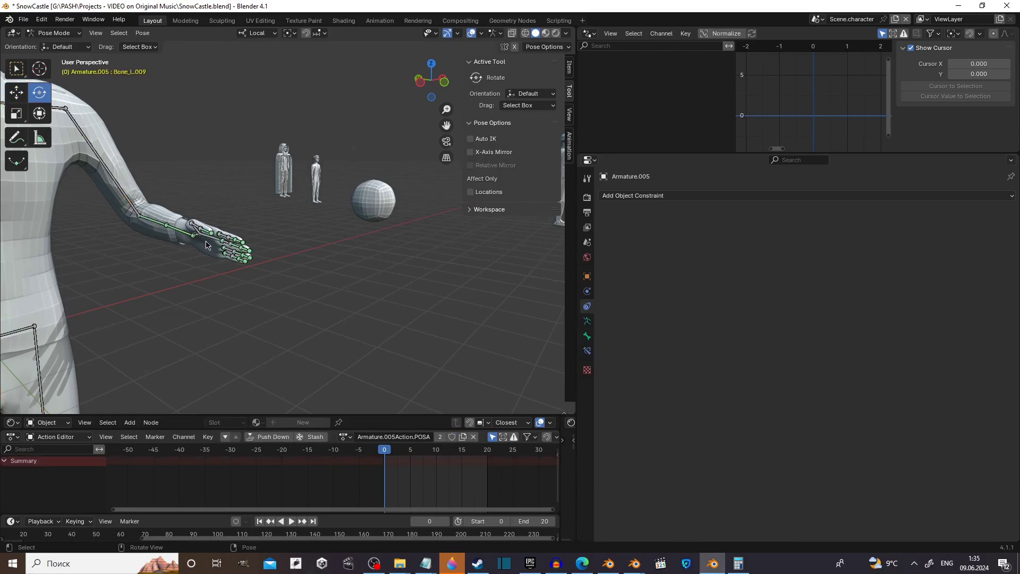
pyautogui.click(210, 240)
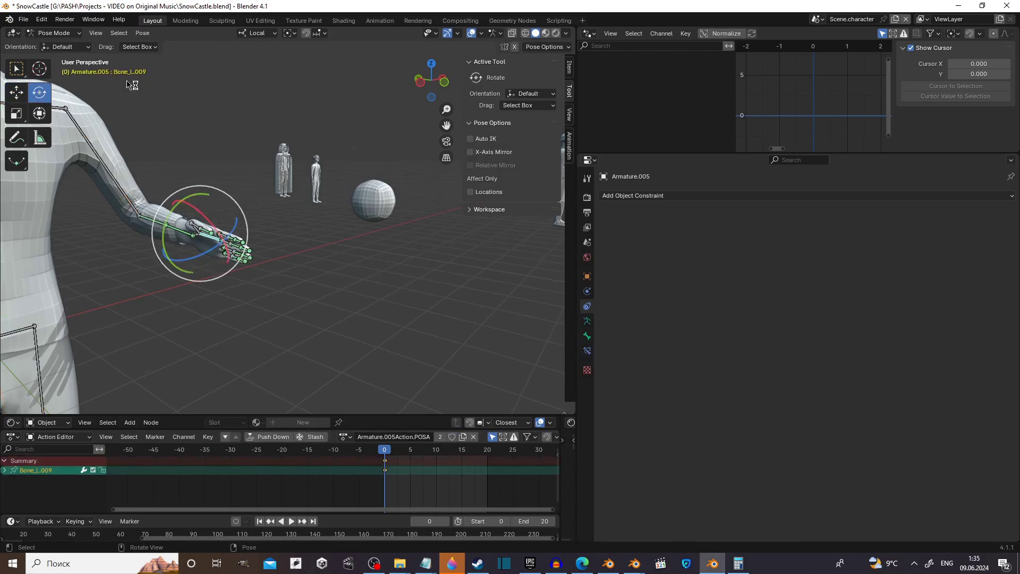
pyautogui.hotkey('ctrl', 'Tab')
pyautogui.moveTo(183, 287); pyautogui.dragTo(165, 302, button='middle')
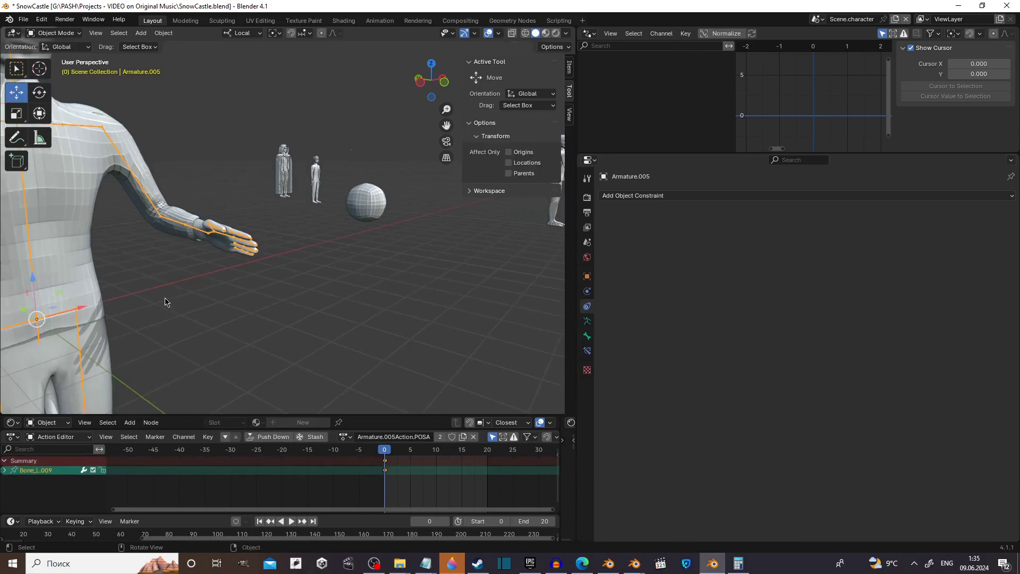
pyautogui.moveTo(32, 209)
pyautogui.mouseDown(button='middle')
pyautogui.moveTo(27, 217)
pyautogui.moveTo(177, 260)
pyautogui.moveTo(141, 151)
pyautogui.mouseUp(button='middle')
# Set the cylinder's Copy Location bone to Bone_L.009
pyautogui.click(154, 128)
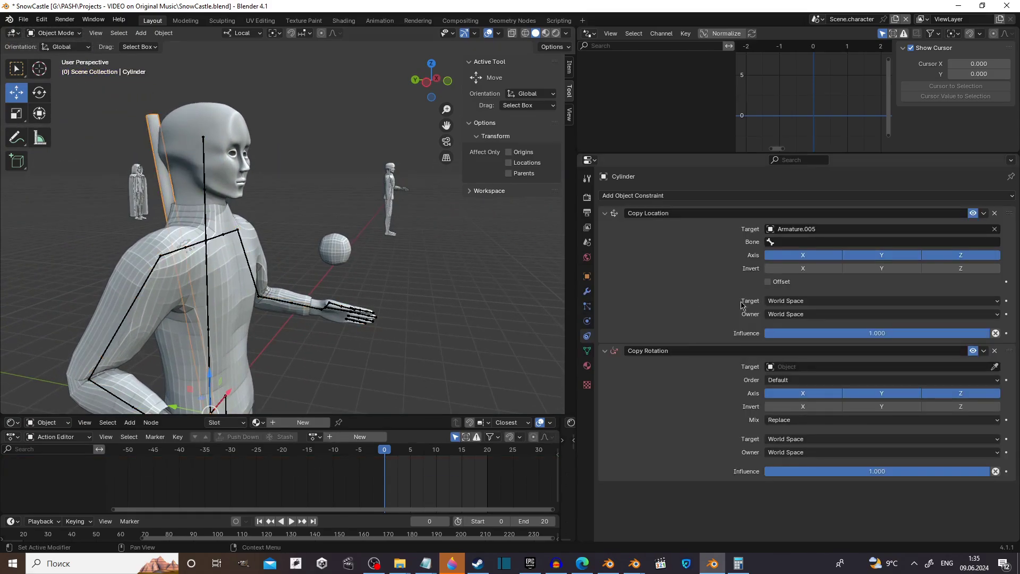
pyautogui.click(856, 242)
pyautogui.write('0')
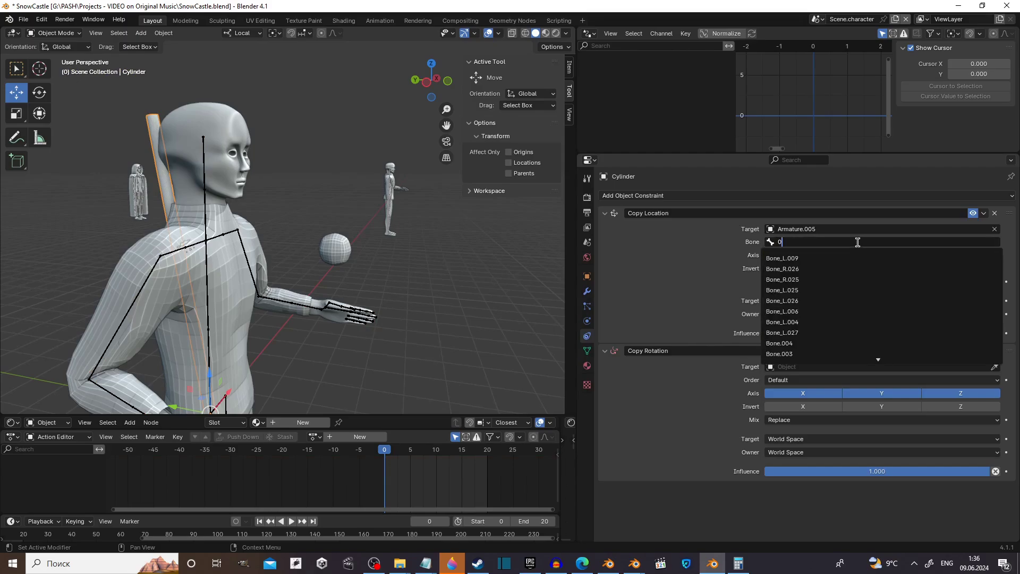
pyautogui.write('09')
pyautogui.click(846, 257)
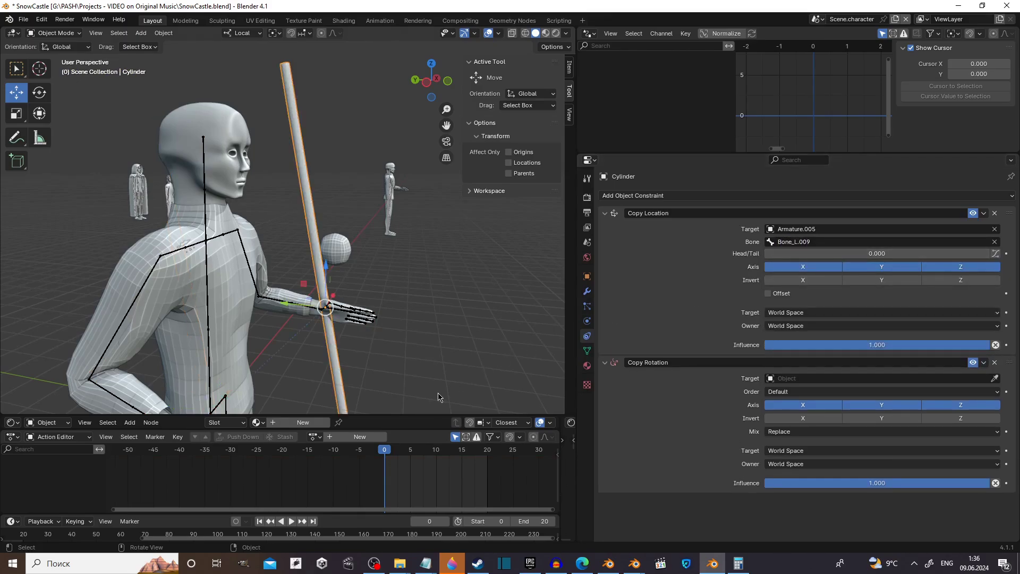
pyautogui.moveTo(438, 396); pyautogui.dragTo(553, 403, button='middle')
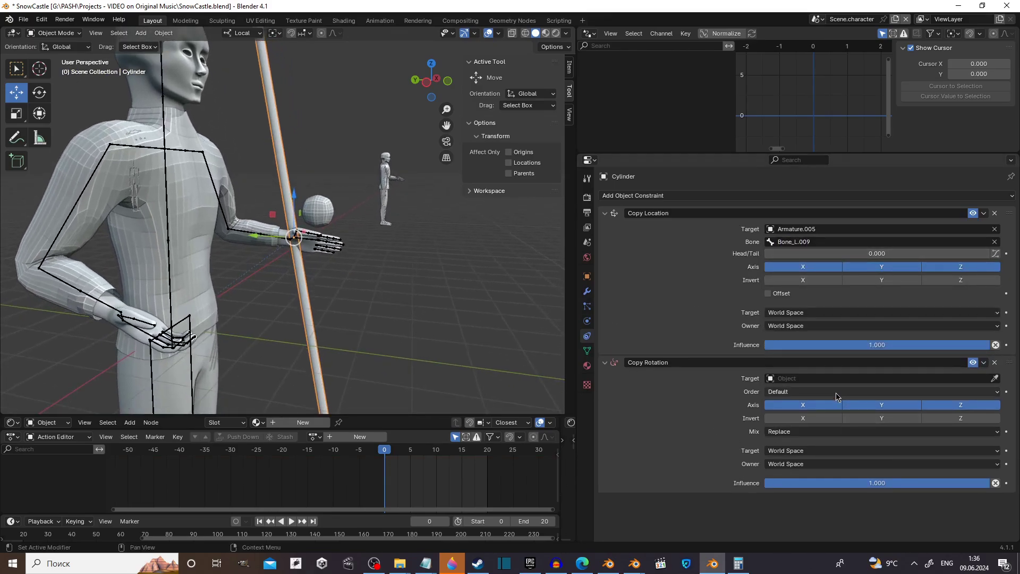
# Make Copy Rotation follow Bone_L.009 on Armature.005
pyautogui.click(995, 378)
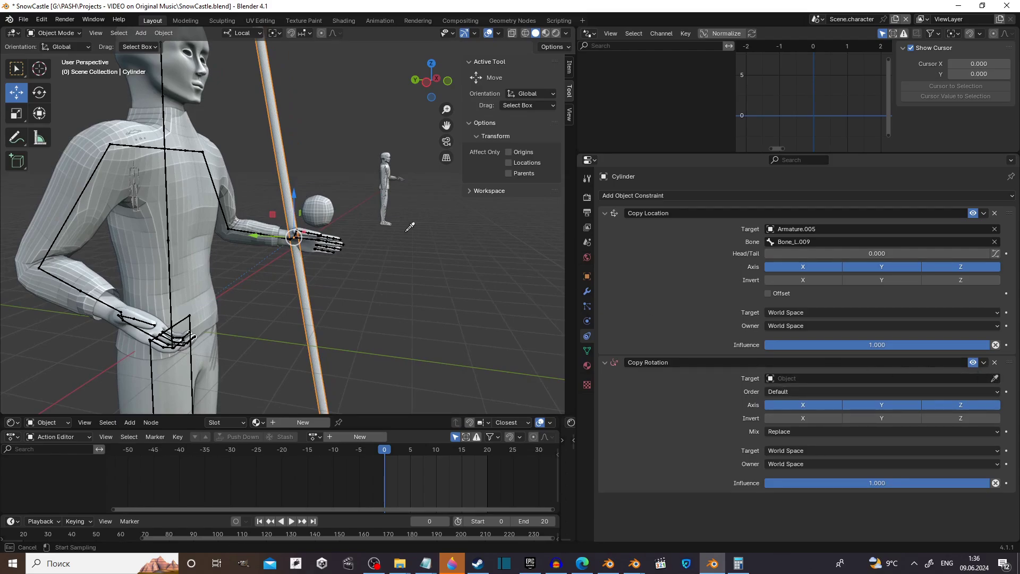
pyautogui.click(251, 225)
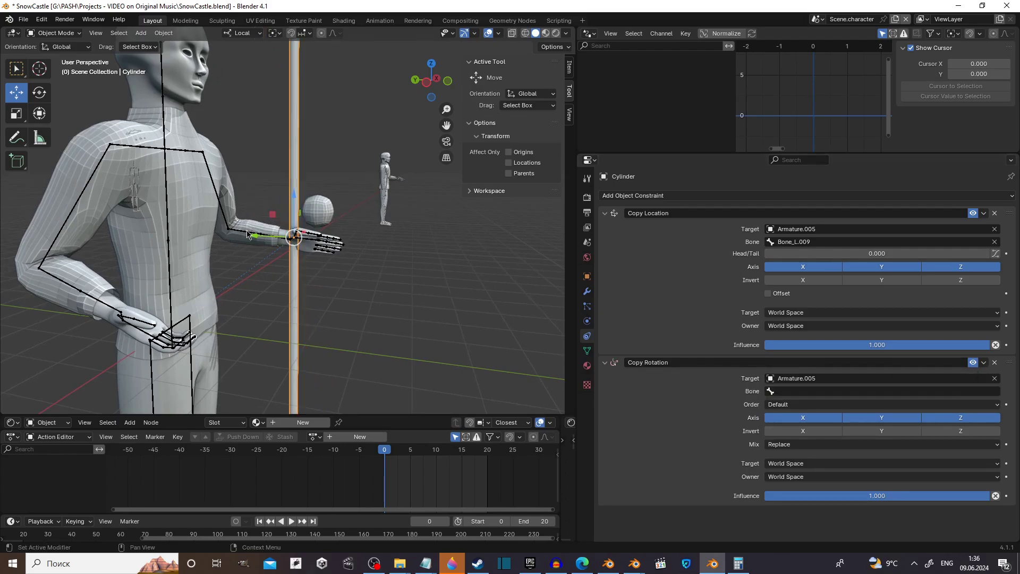
pyautogui.click(791, 392)
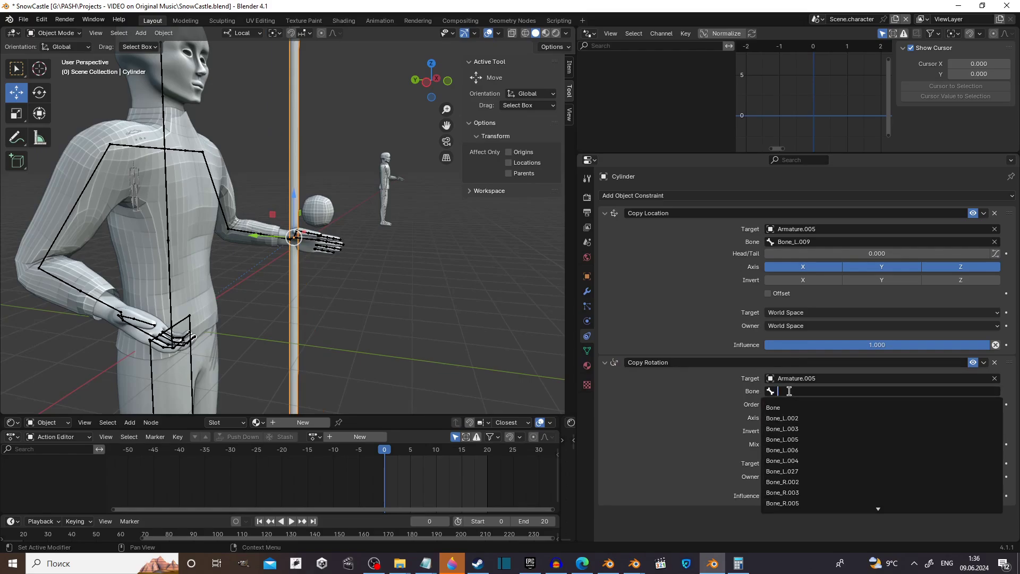
pyautogui.write('009')
pyautogui.click(786, 407)
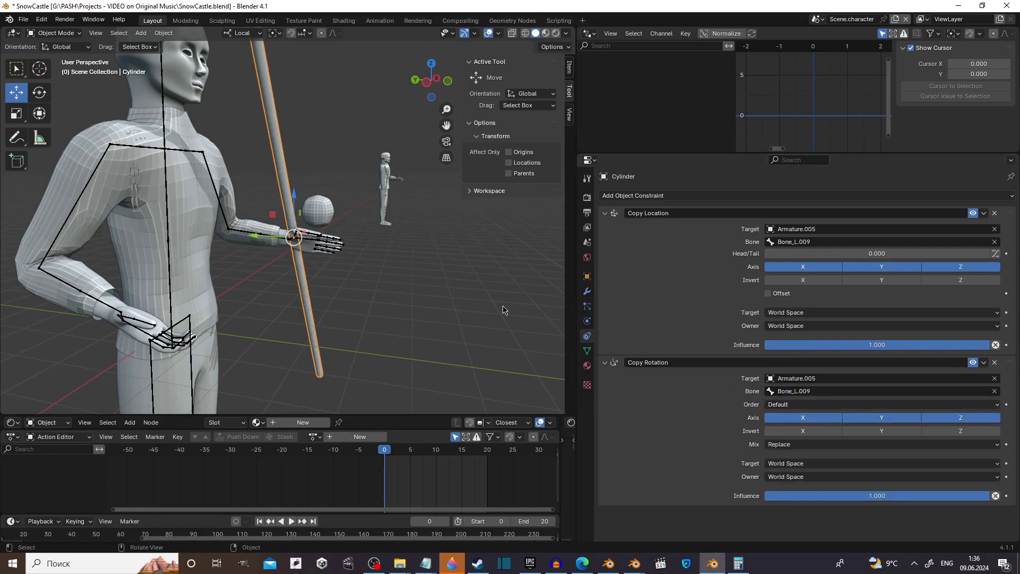
# Set Head/Tail to 0.603 so the staff sits toward the hand, then select the armature
pyautogui.scroll(4, 504, 309)
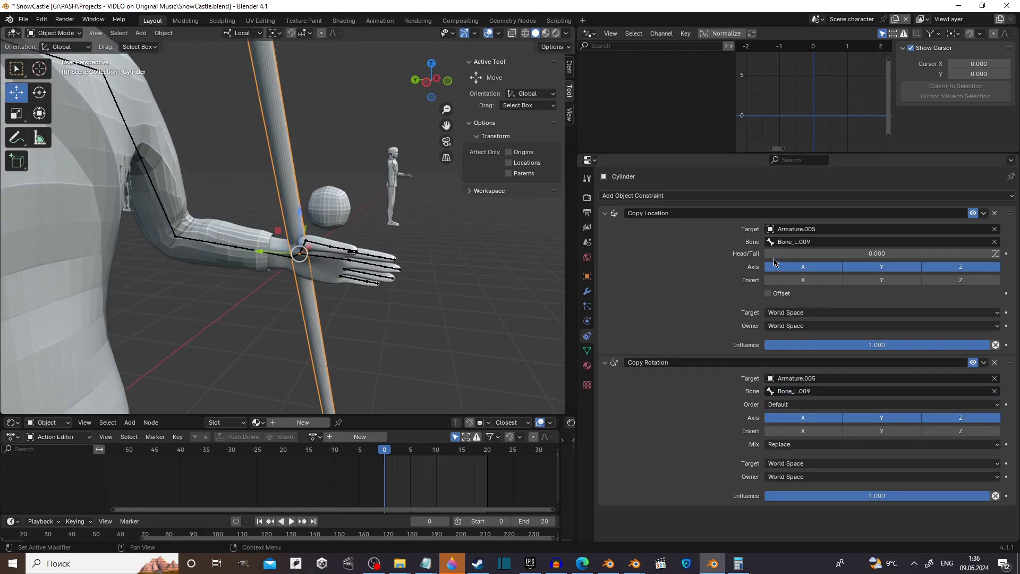
pyautogui.moveTo(775, 261)
pyautogui.mouseDown()
pyautogui.moveTo(966, 254)
pyautogui.moveTo(900, 254)
pyautogui.mouseUp()
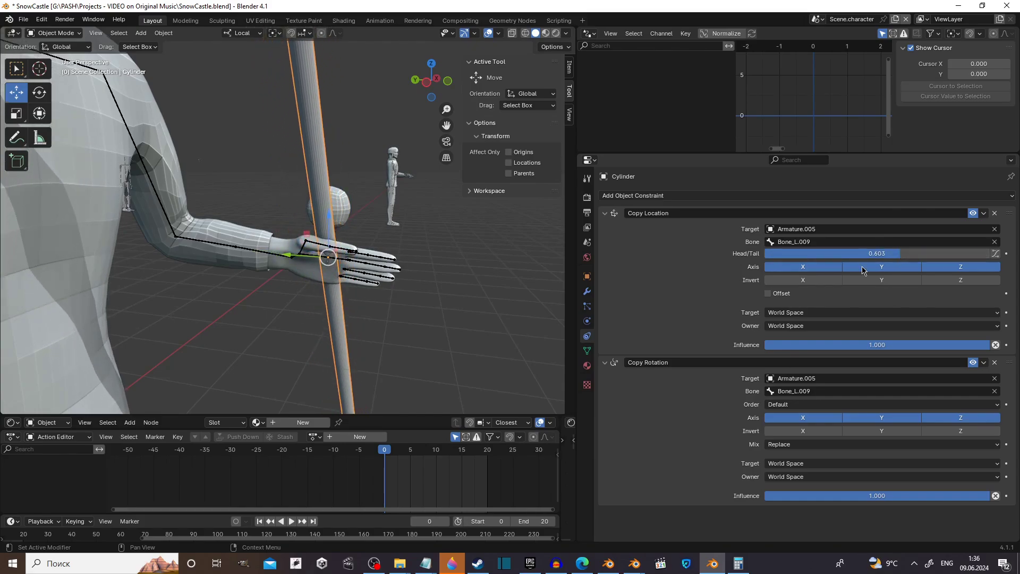
pyautogui.moveTo(548, 274); pyautogui.dragTo(487, 264, button='middle')
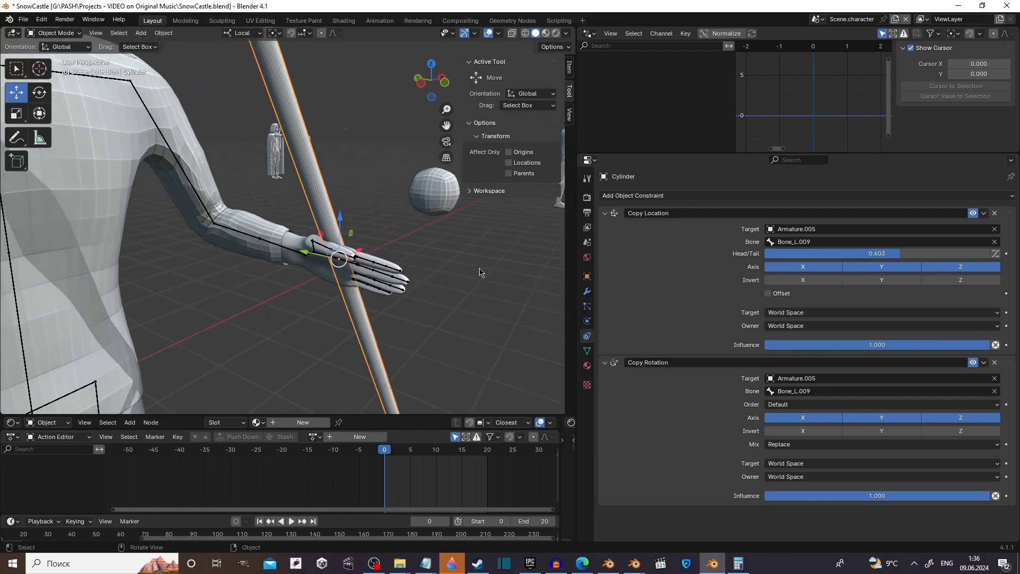
pyautogui.click(355, 265)
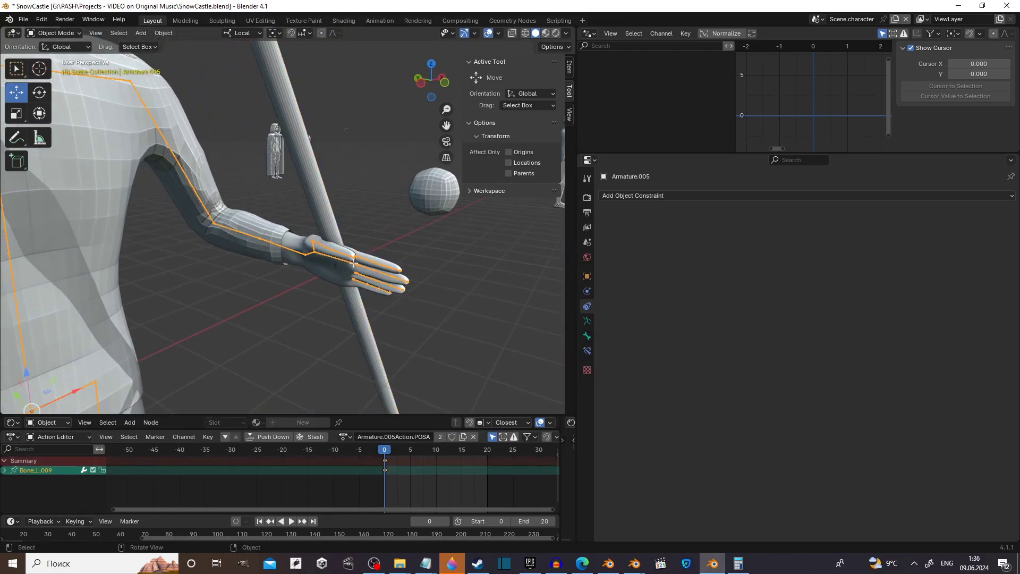
# In Edit Mode, duplicate the hand bone to create Bone_L.028
pyautogui.moveTo(355, 264)
pyautogui.mouseDown(button='middle')
pyautogui.moveTo(275, 230)
pyautogui.moveTo(213, 244)
pyautogui.moveTo(358, 235)
pyautogui.mouseUp(button='middle')
pyautogui.press('Tab')
pyautogui.scroll(5, 208, 247)
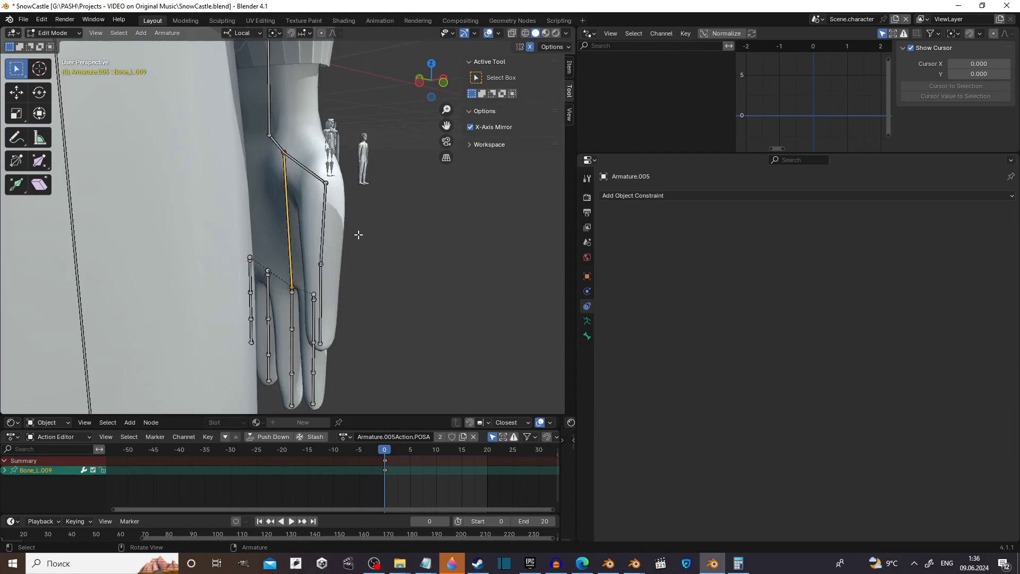
pyautogui.hotkey('shift', 'd')
pyautogui.click(350, 231)
pyautogui.moveTo(351, 231); pyautogui.dragTo(299, 324, button='middle')
pyautogui.press('g')
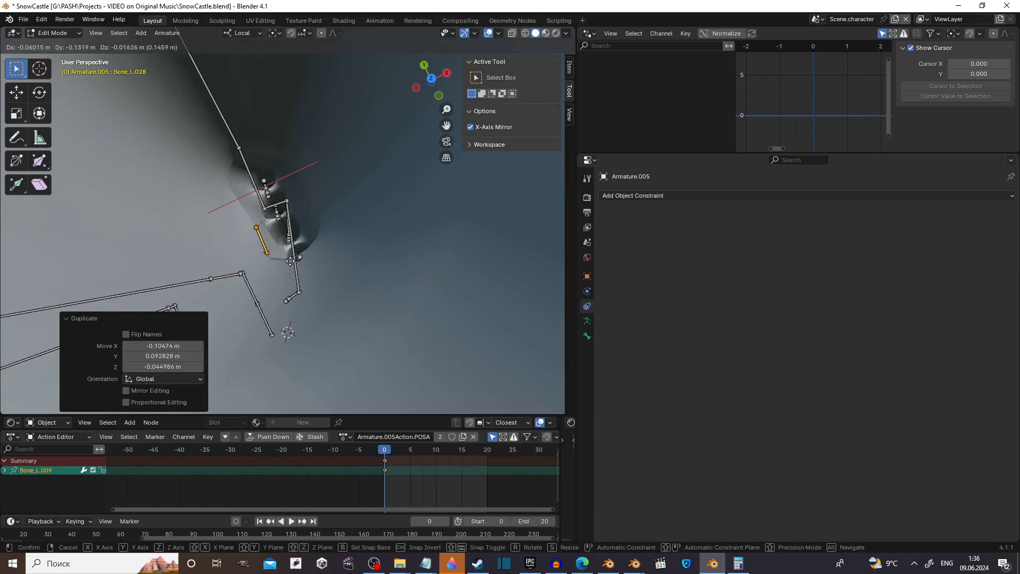
pyautogui.click(290, 258)
pyautogui.moveTo(290, 258); pyautogui.dragTo(304, 182, button='middle')
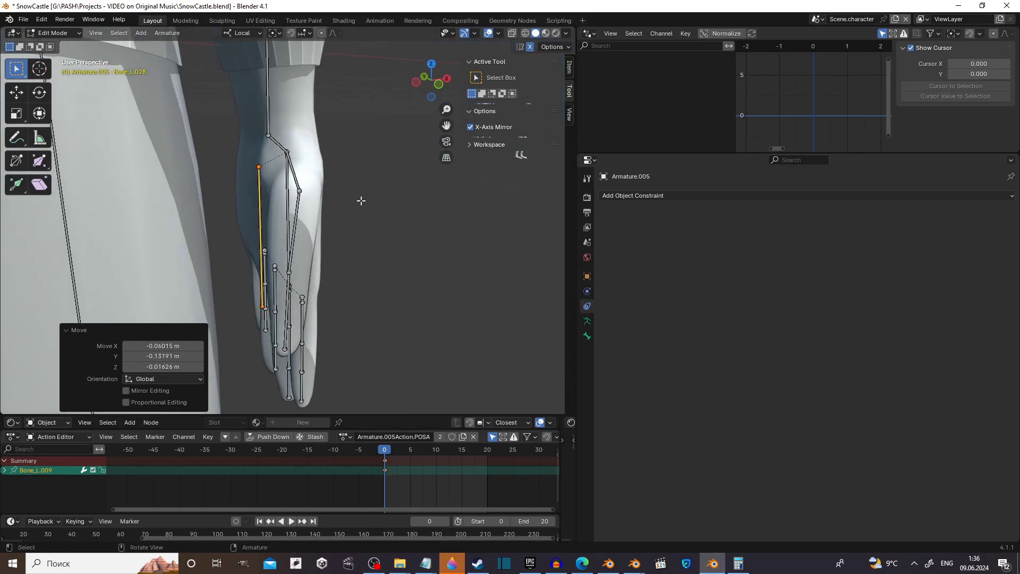
# Slide Bone_L.028 0.16273 m along its local Z axis up into the palm
pyautogui.press('s')
pyautogui.press('z')
pyautogui.press('z')
pyautogui.press('Escape')
pyautogui.press('g')
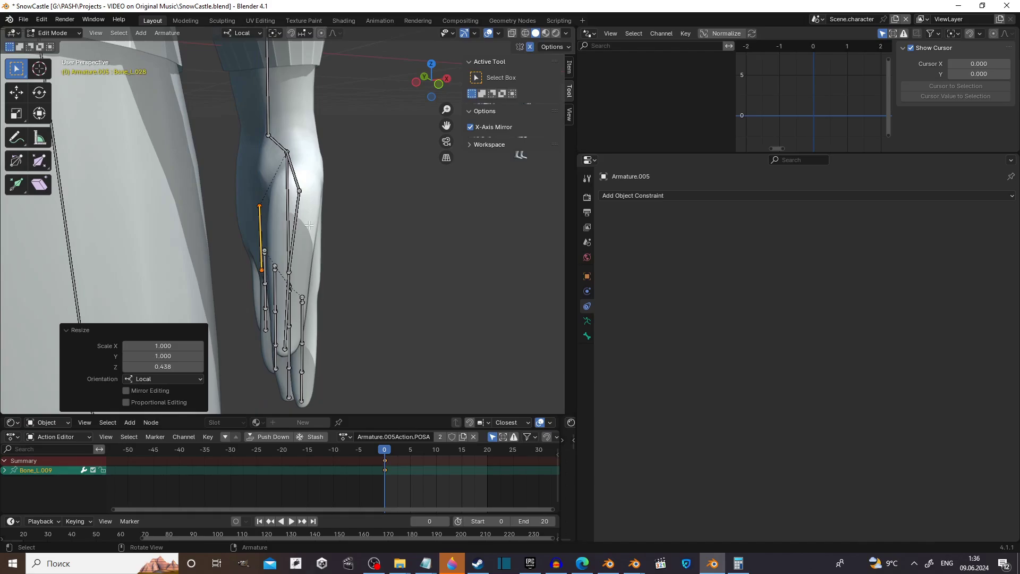
pyautogui.press('z')
pyautogui.press('z')
pyautogui.click(317, 199)
pyautogui.moveTo(317, 200)
pyautogui.mouseDown(button='middle')
pyautogui.moveTo(324, 207)
pyautogui.moveTo(317, 190)
pyautogui.moveTo(123, 206)
pyautogui.moveTo(173, 202)
pyautogui.mouseUp(button='middle')
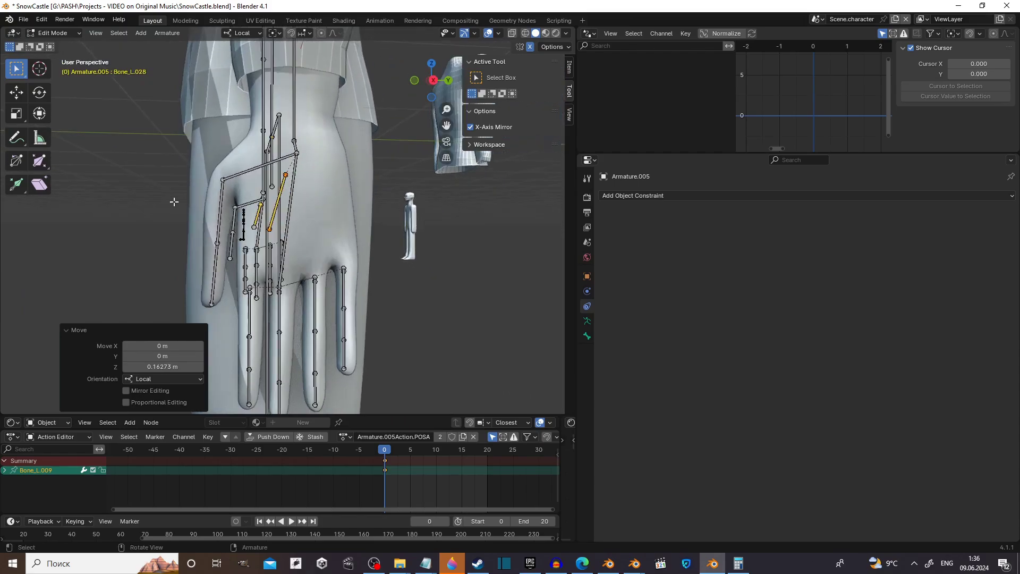
pyautogui.click(292, 175)
pyautogui.click(285, 174)
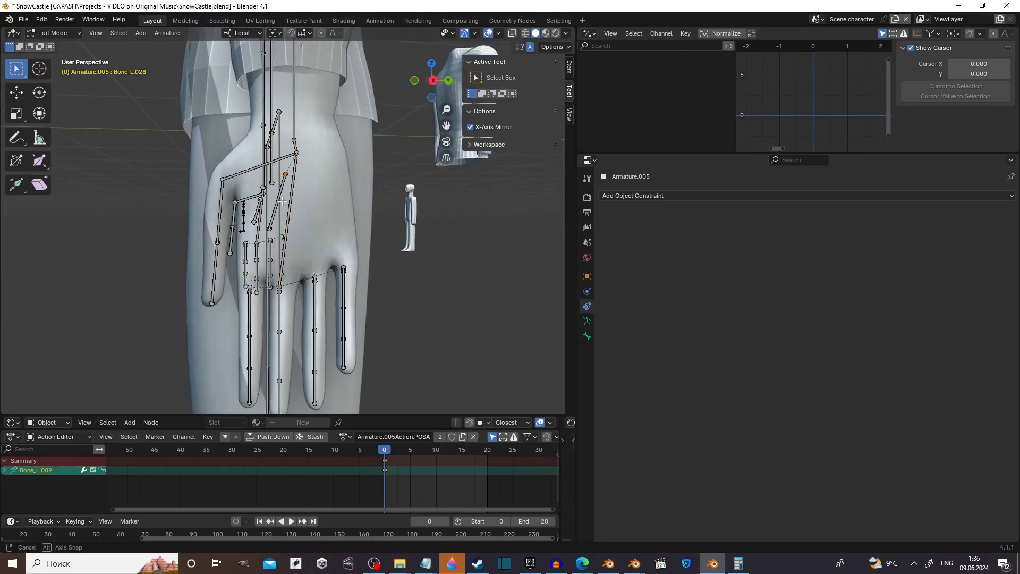
pyautogui.moveTo(286, 174); pyautogui.dragTo(399, 163, button='middle')
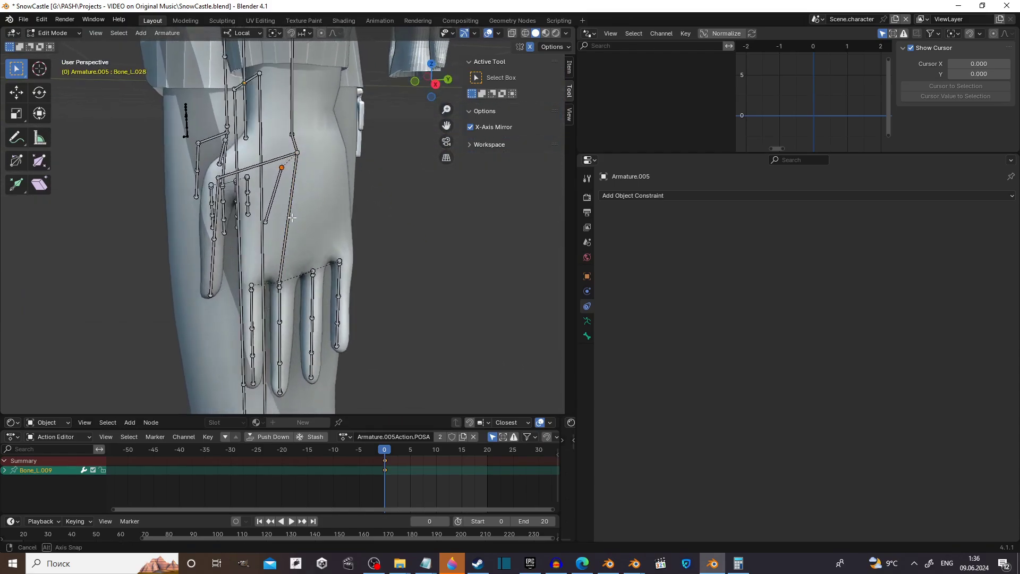
# Copy Bone_L.028's head Y (-0.039085 m) into its tail Y to straighten the bone
pyautogui.click(570, 77)
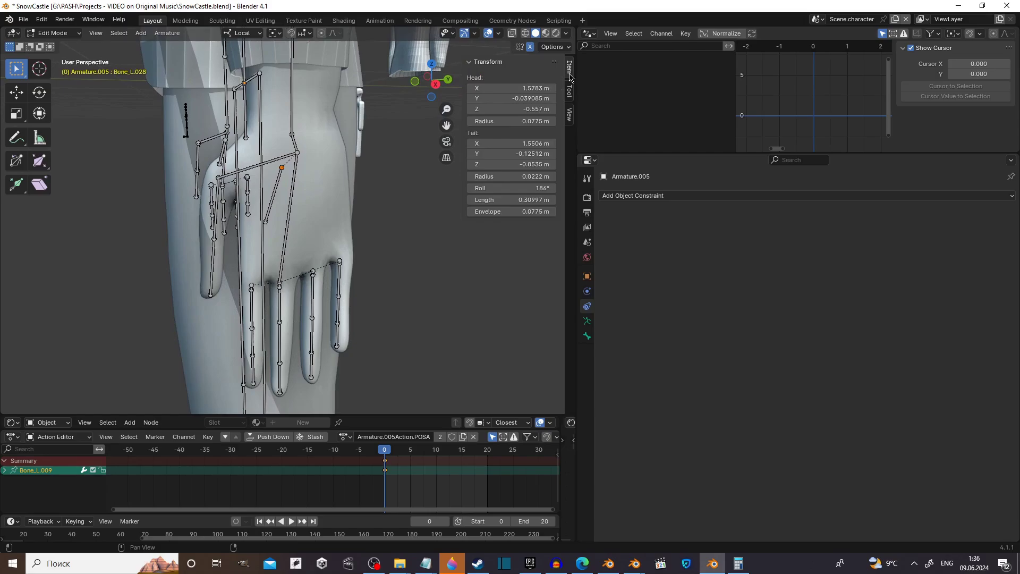
pyautogui.click(506, 100)
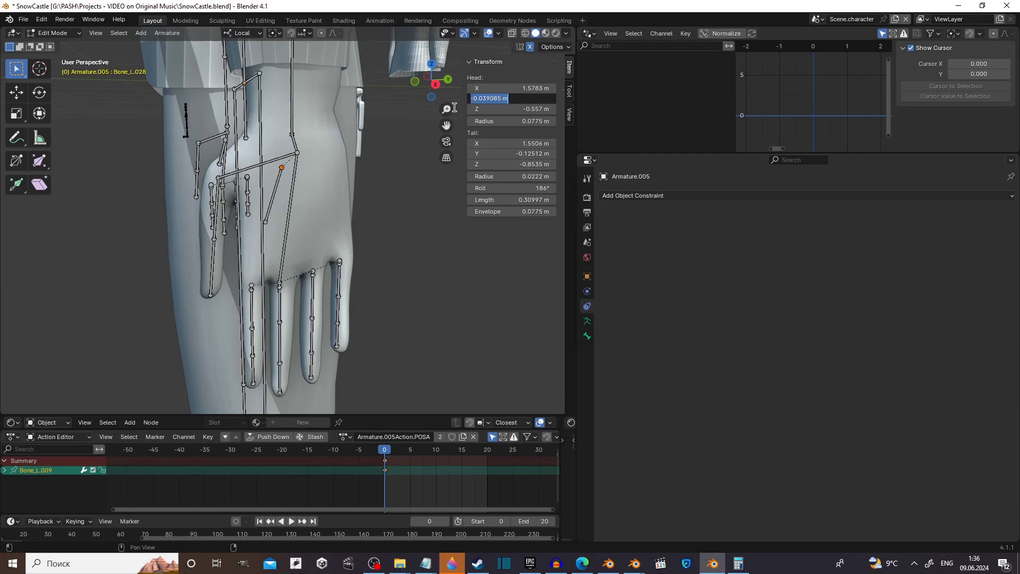
pyautogui.click(397, 122)
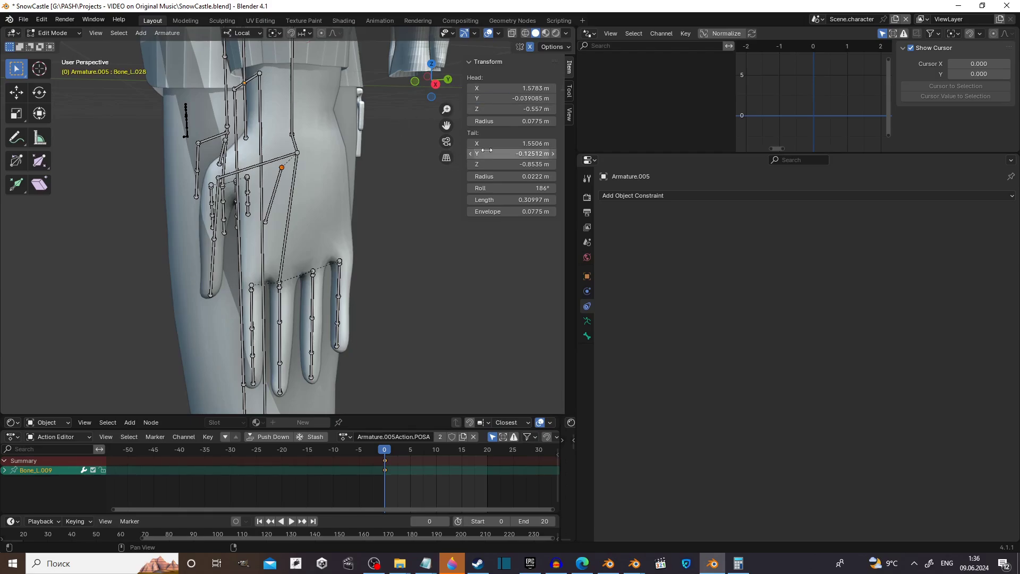
pyautogui.click(509, 153)
pyautogui.write('-0.039085 m')
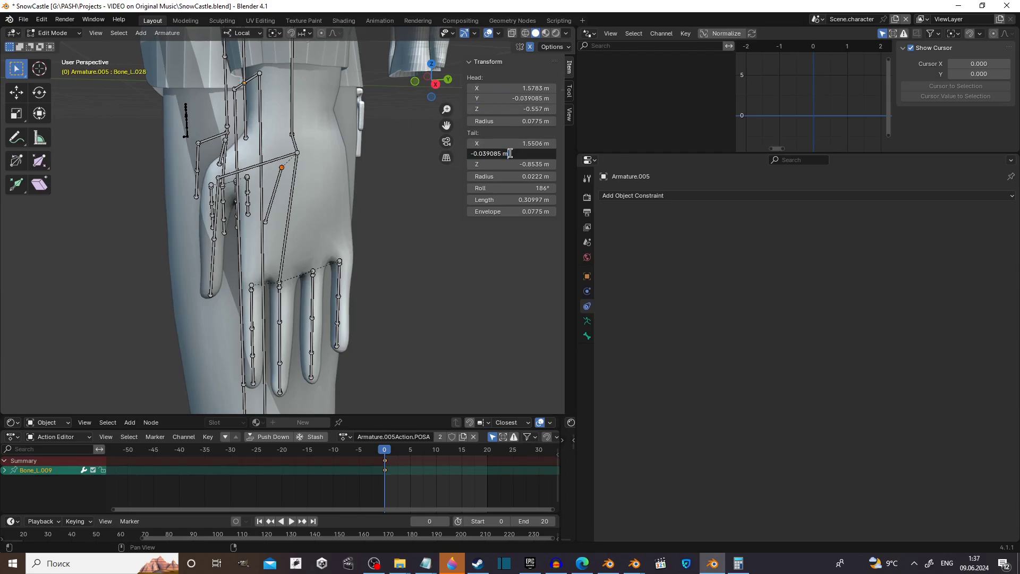
pyautogui.press('Return')
pyautogui.moveTo(340, 208)
pyautogui.mouseDown(button='middle')
pyautogui.moveTo(375, 207)
pyautogui.moveTo(366, 204)
pyautogui.mouseUp(button='middle')
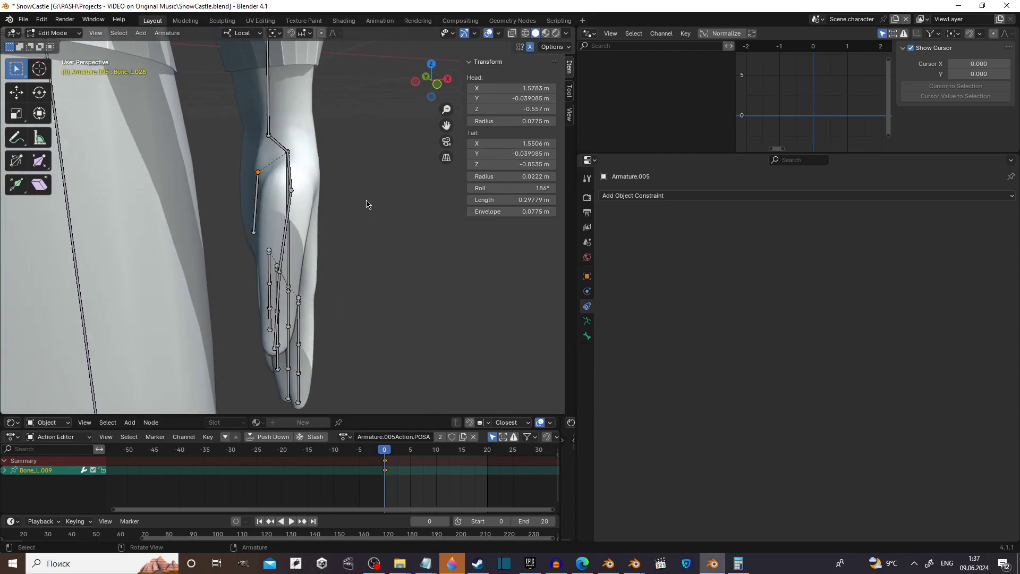
# Set Bone_L.028's Relations in Bone Properties
pyautogui.press('Tab')
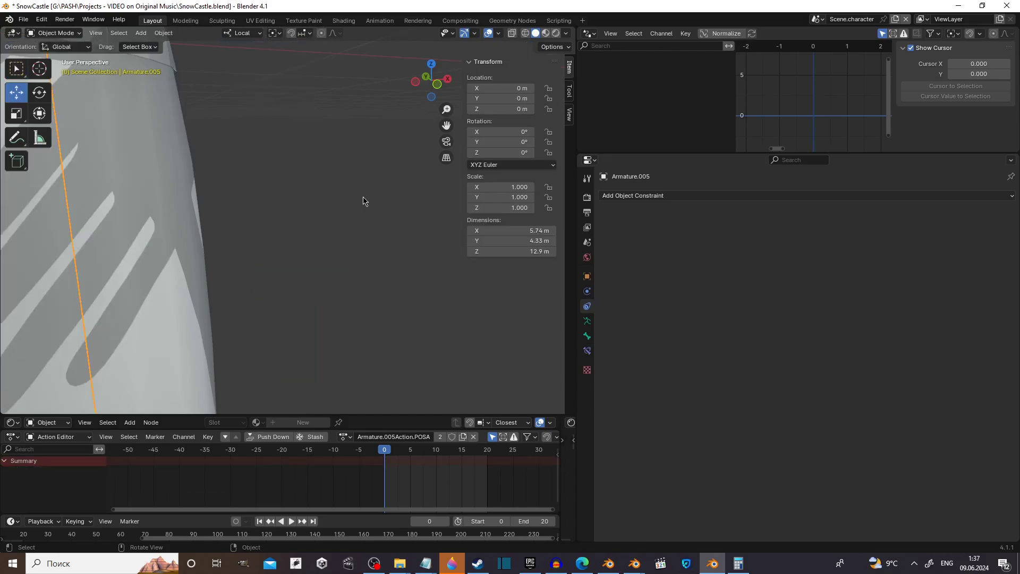
pyautogui.scroll(-6, 365, 201)
pyautogui.moveTo(364, 201)
pyautogui.mouseDown(button='middle')
pyautogui.moveTo(374, 205)
pyautogui.moveTo(310, 196)
pyautogui.mouseUp(button='middle')
pyautogui.press('Tab')
pyautogui.scroll(5, 299, 262)
pyautogui.scroll(3, 278, 244)
pyautogui.moveTo(278, 244); pyautogui.dragTo(247, 205, button='middle')
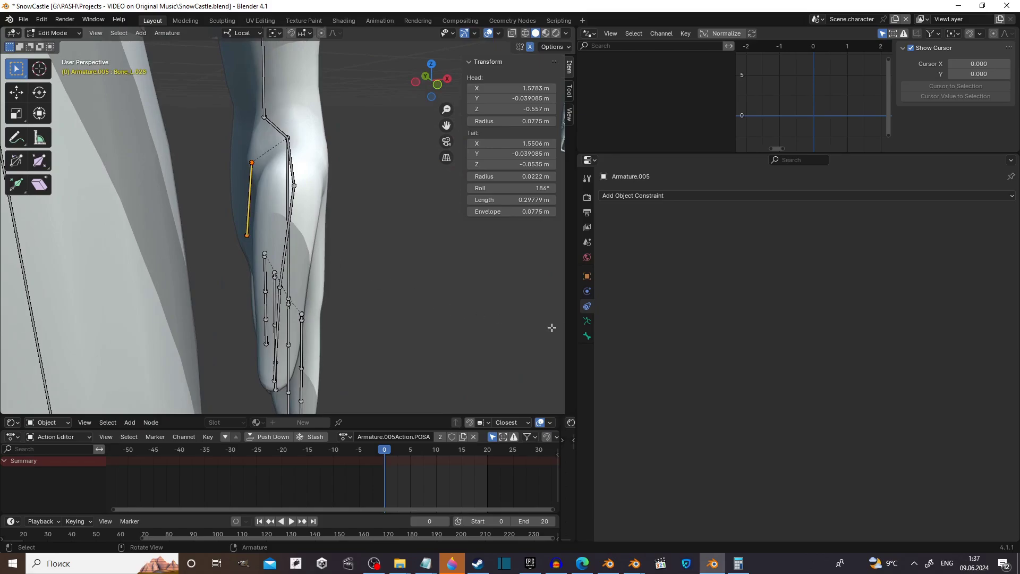
pyautogui.click(586, 337)
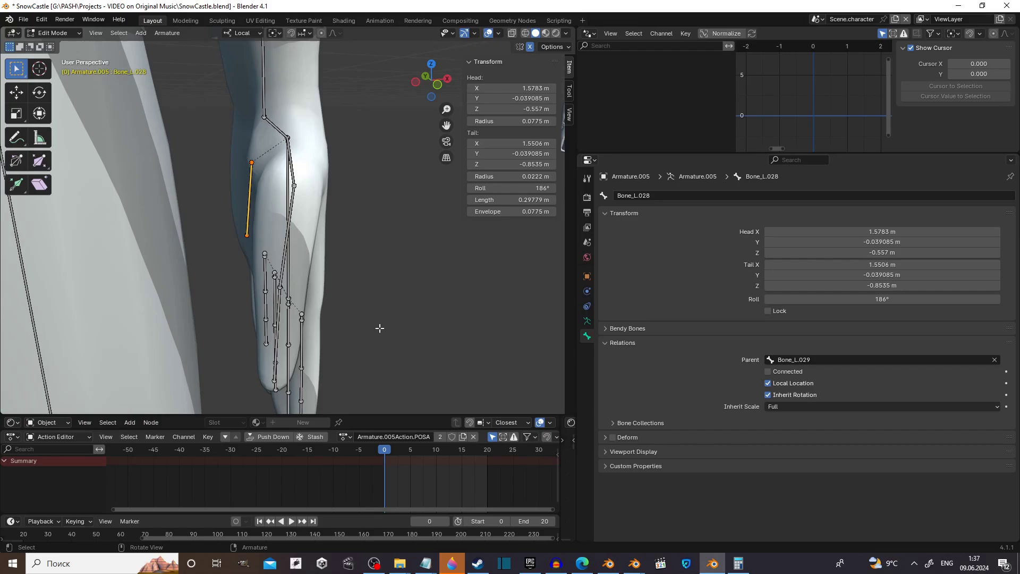
# Return to Object Mode and select the cylinder staff
pyautogui.press('Tab')
pyautogui.scroll(-3, 380, 326)
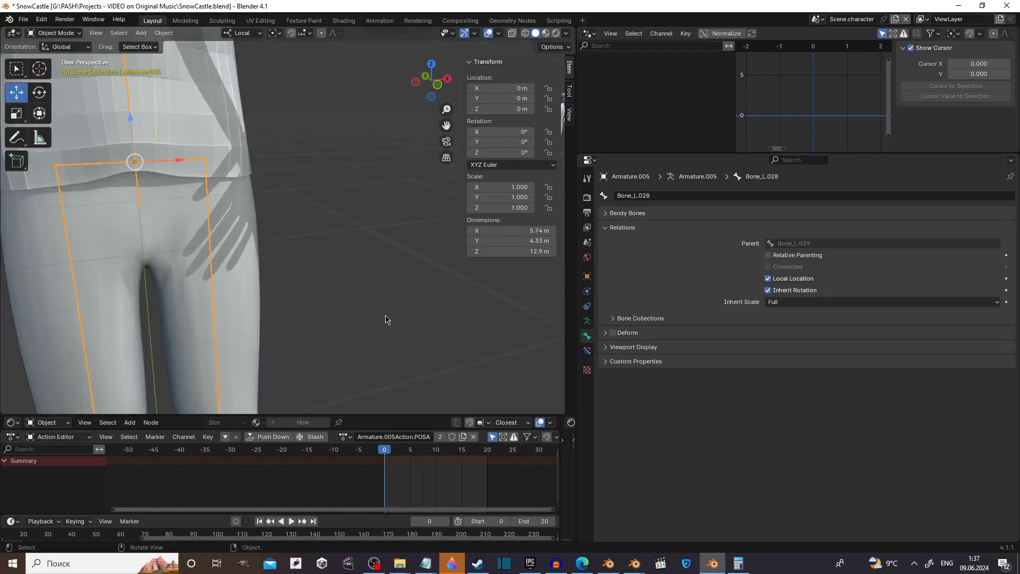
pyautogui.scroll(-3, 387, 318)
pyautogui.scroll(-2, 372, 303)
pyautogui.scroll(3, 372, 234)
pyautogui.scroll(3, 358, 205)
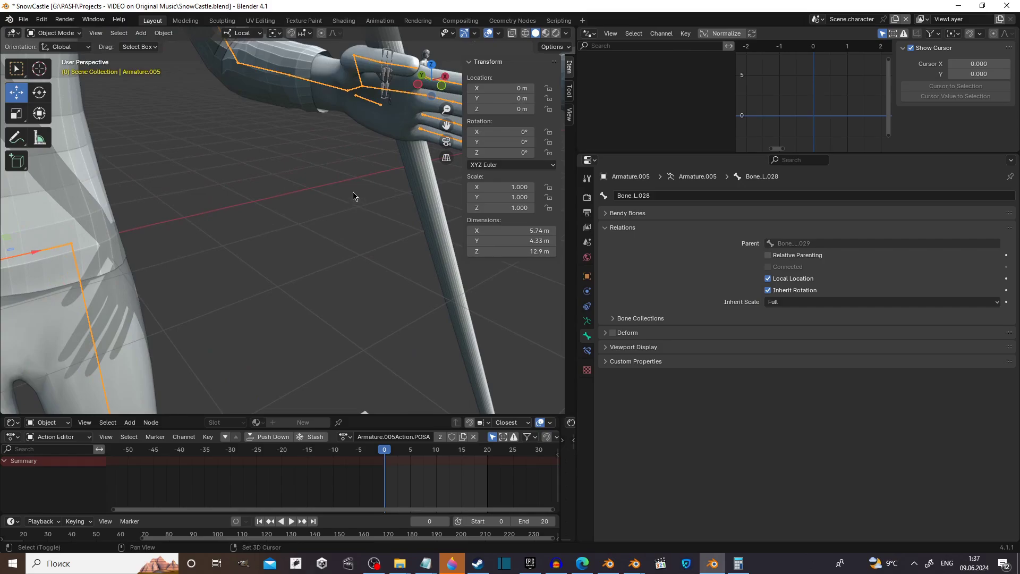
pyautogui.scroll(3, 358, 205)
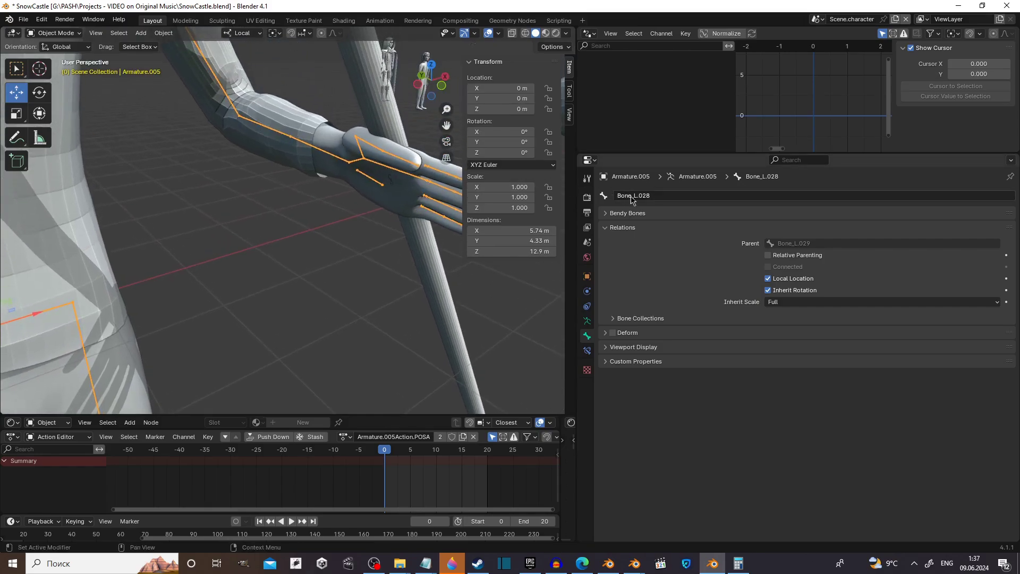
pyautogui.click(399, 137)
# Switch both the staff's Copy Location and Copy Rotation bones to Bone_L.028
pyautogui.click(586, 335)
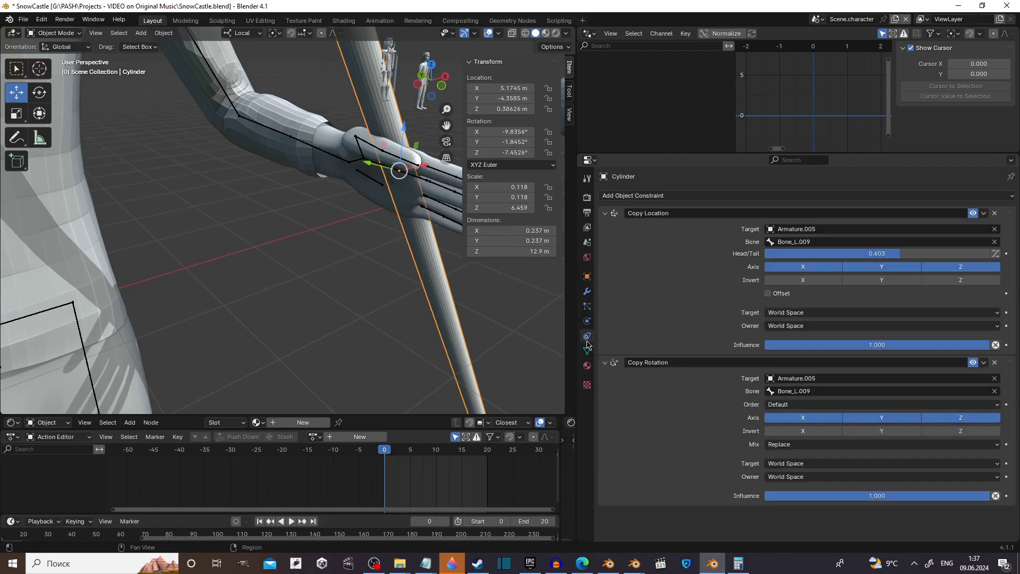
pyautogui.click(832, 242)
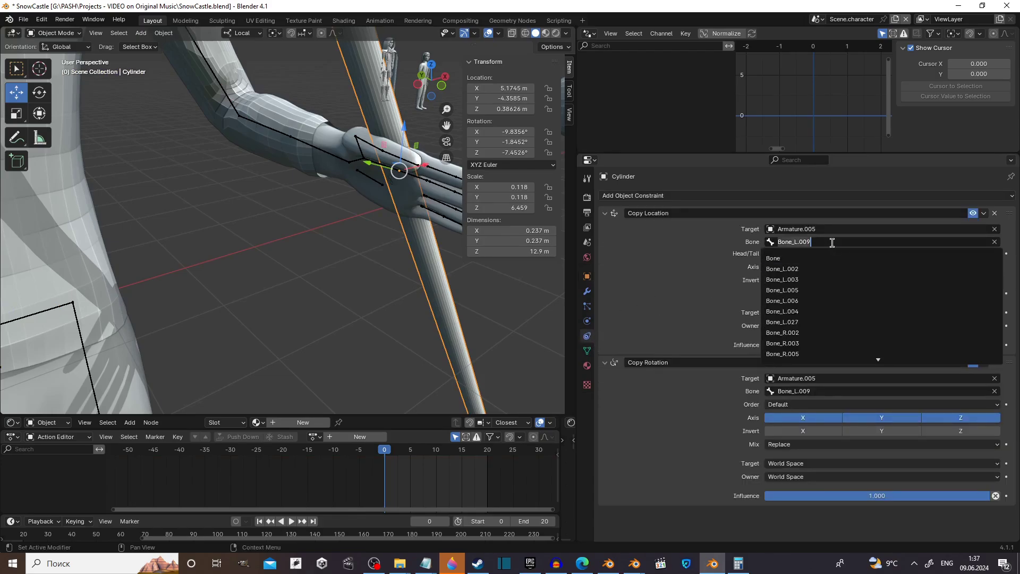
pyautogui.write('28')
pyautogui.click(821, 258)
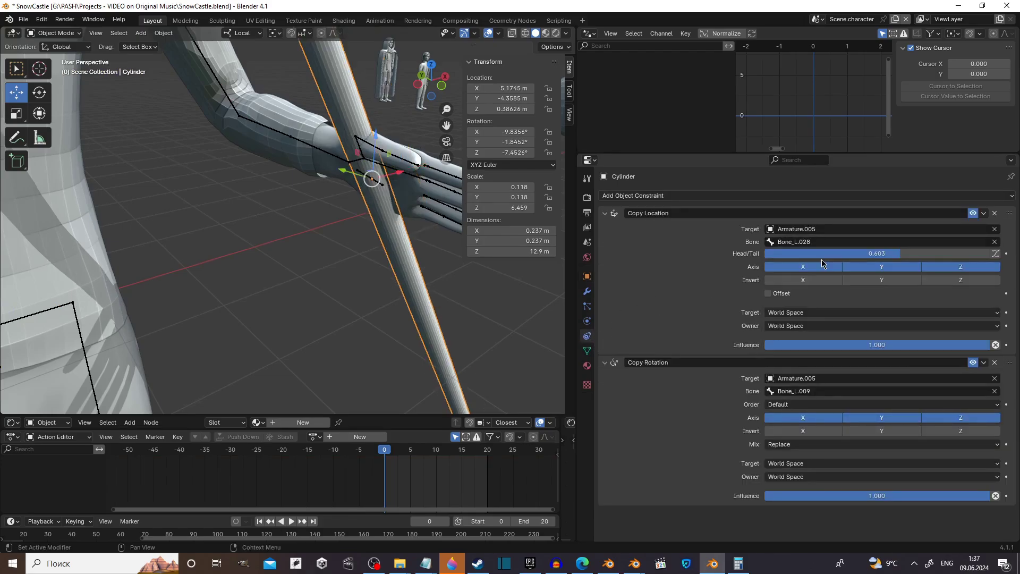
pyautogui.click(829, 391)
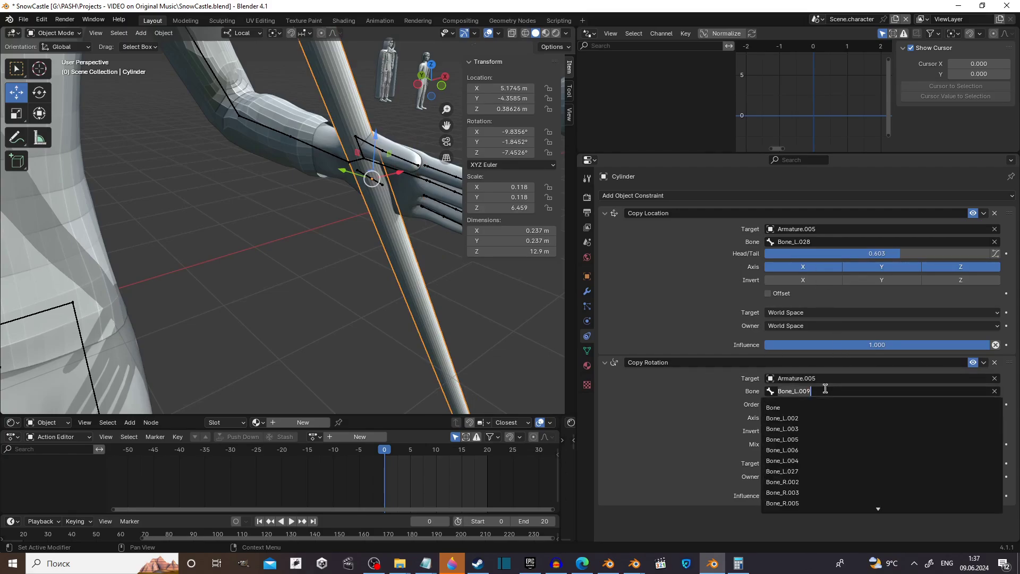
pyautogui.write('28')
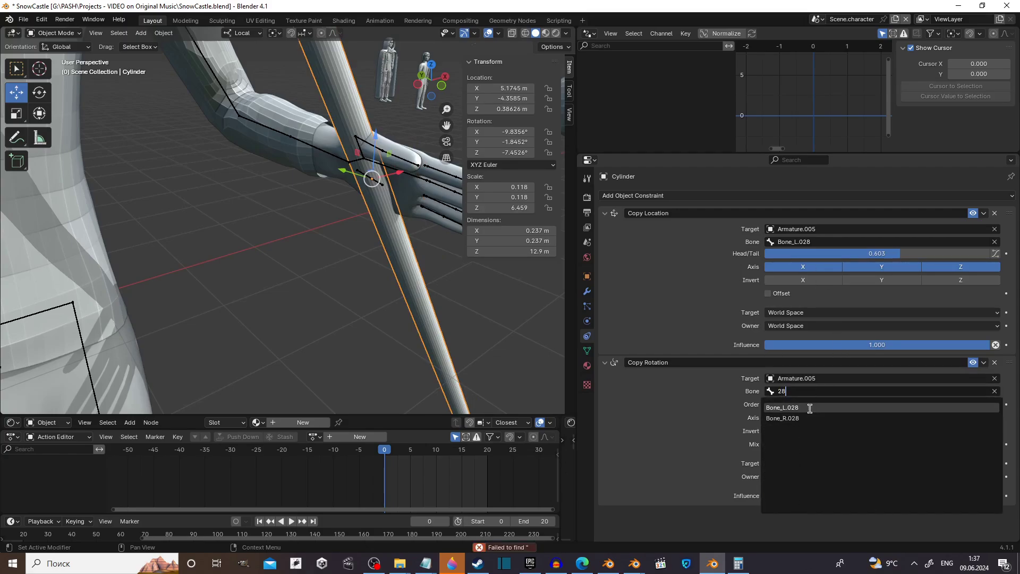
pyautogui.click(814, 408)
# Select Armature.005 and put it into Pose Mode
pyautogui.moveTo(372, 223); pyautogui.dragTo(356, 159, button='middle')
pyautogui.click(355, 159)
pyautogui.hotkey('ctrl', 'Tab')
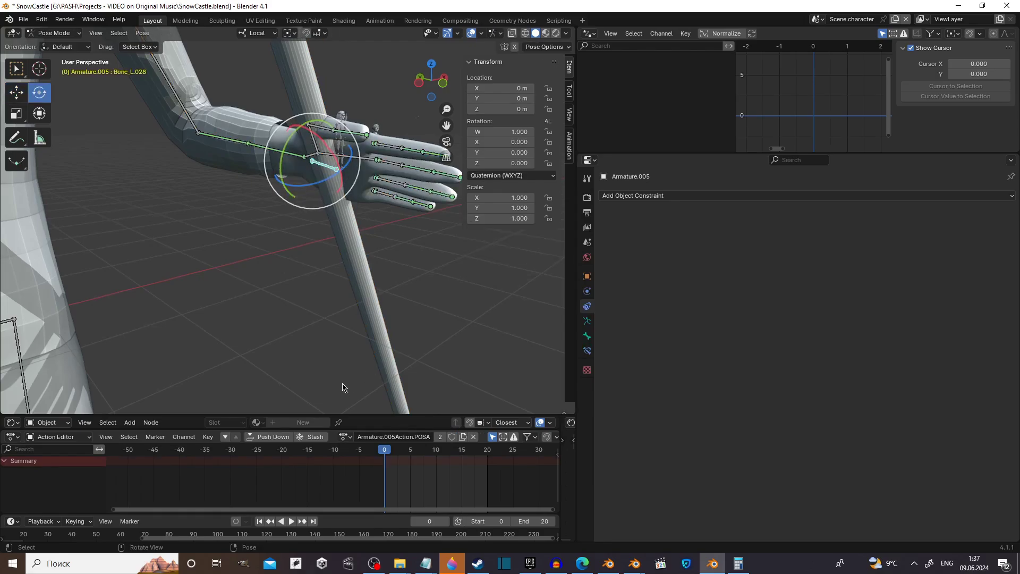
# Rename the armature's new action to SOCKET
pyautogui.click(413, 437)
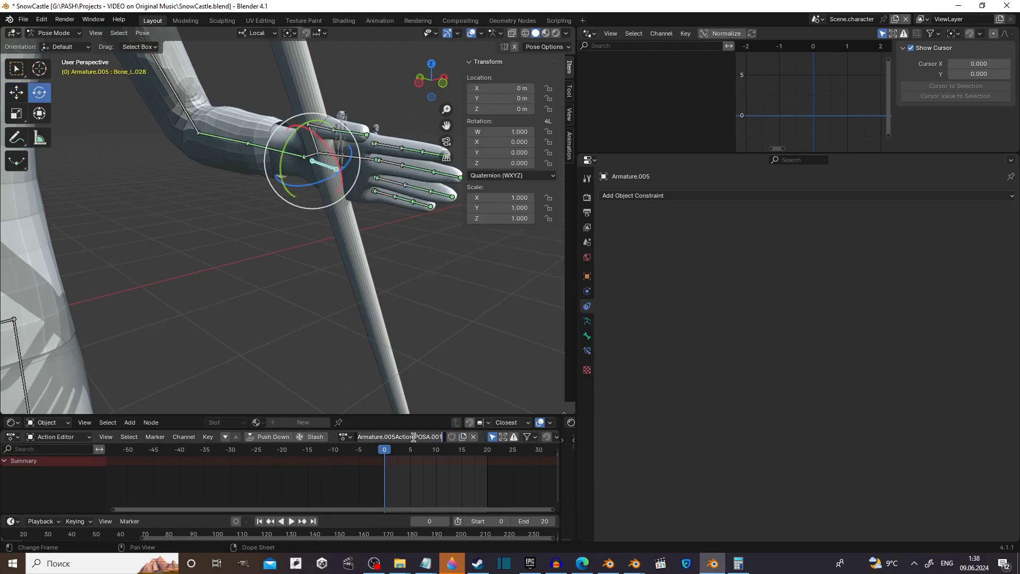
pyautogui.hotkey('ctrl', 'a')
pyautogui.press('BackSpace')
pyautogui.press('Return')
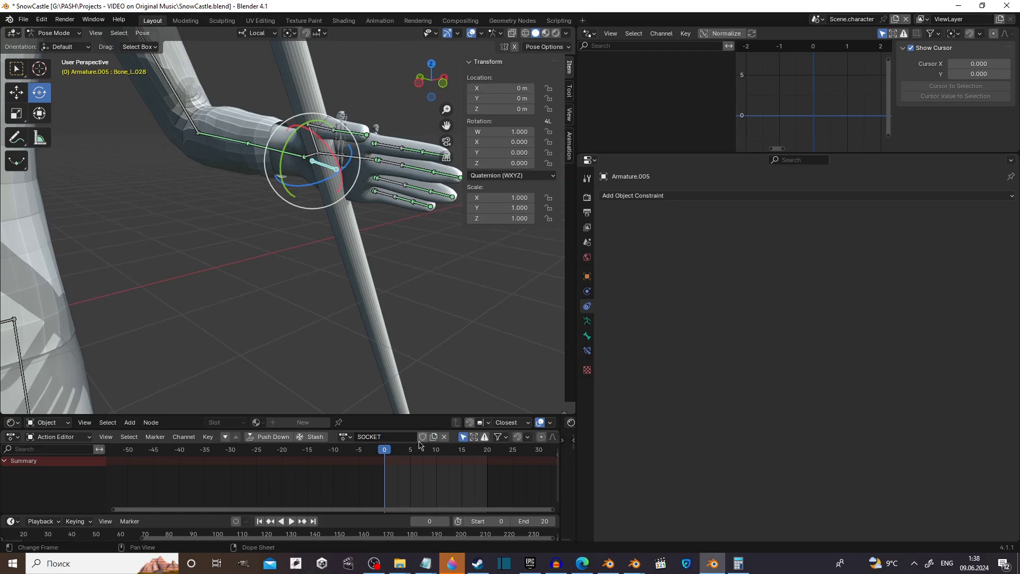
# Keyframe Bone_L.028 at frame 0 and move it into the gripping palm
pyautogui.press('i')
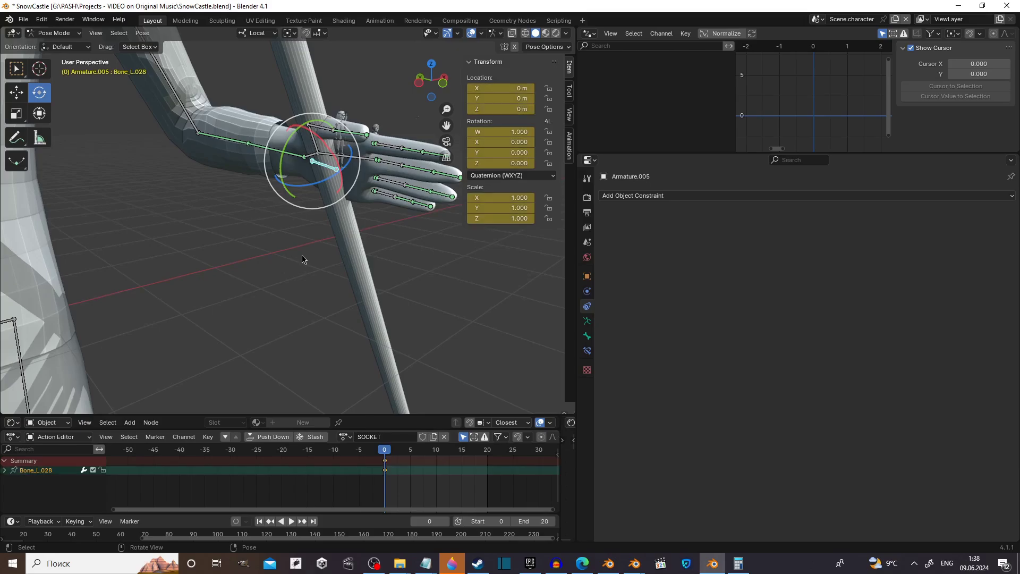
pyautogui.moveTo(437, 394); pyautogui.dragTo(371, 230, button='middle')
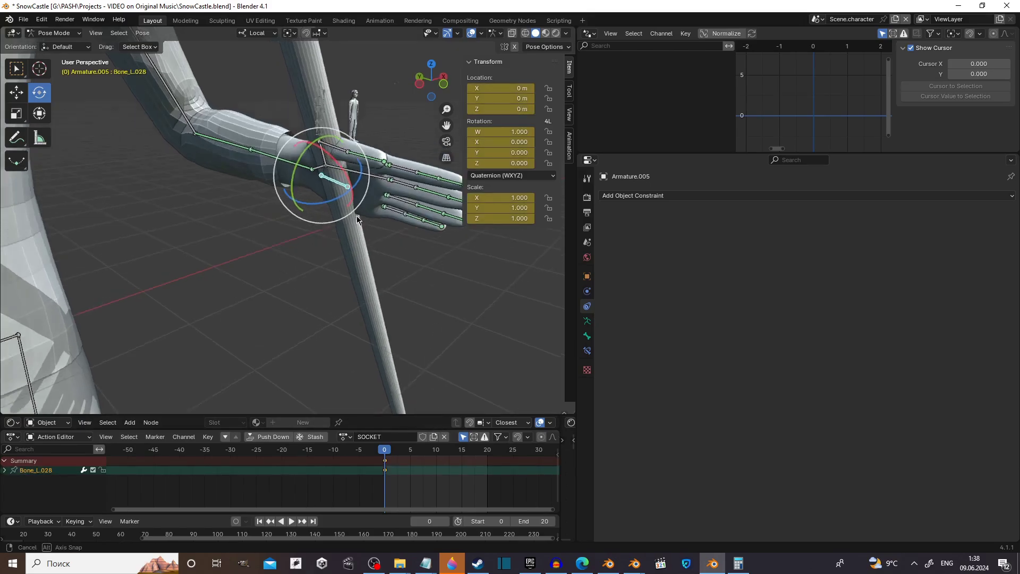
pyautogui.press('g')
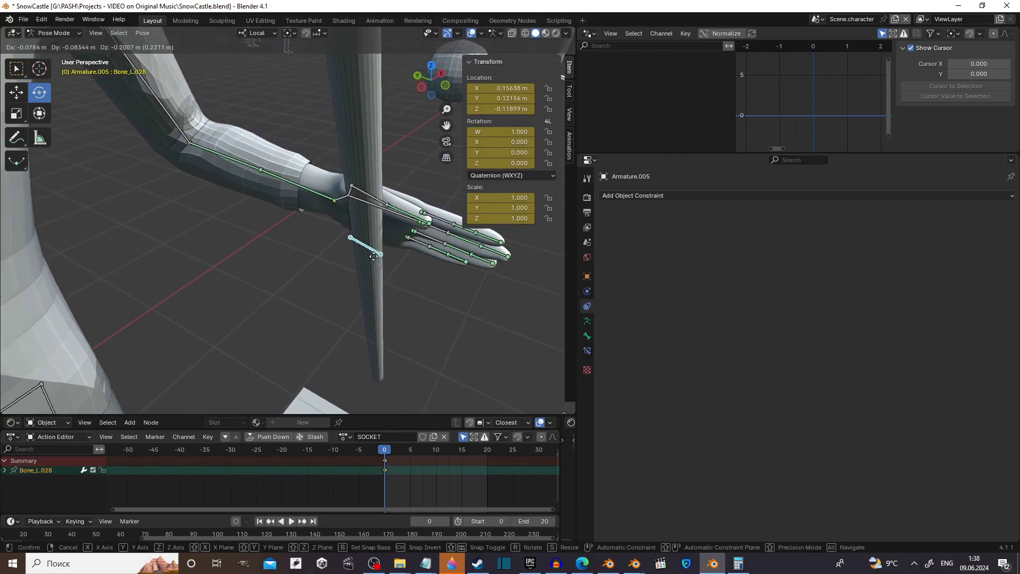
pyautogui.click(375, 269)
pyautogui.moveTo(375, 268); pyautogui.dragTo(291, 206, button='middle')
pyautogui.press('g')
pyautogui.click(298, 211)
# Tilt the socket bone -3.21° around its local Y axis
pyautogui.scroll(5, 287, 234)
pyautogui.moveTo(284, 250); pyautogui.dragTo(275, 228, button='middle')
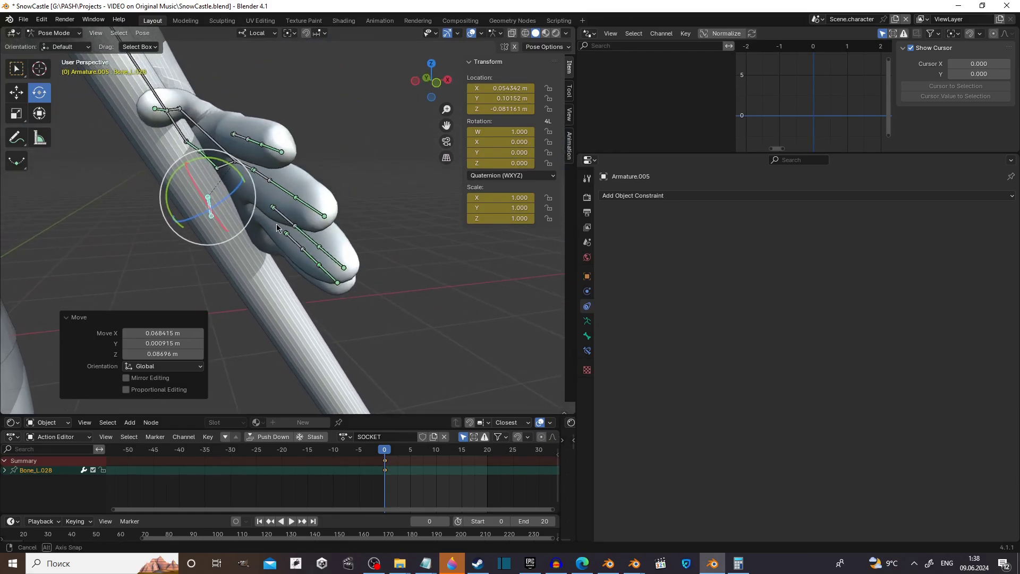
pyautogui.moveTo(232, 170); pyautogui.dragTo(239, 171)
pyautogui.moveTo(238, 171)
pyautogui.mouseDown(button='middle')
pyautogui.moveTo(240, 159)
pyautogui.moveTo(353, 167)
pyautogui.moveTo(372, 251)
pyautogui.mouseUp(button='middle')
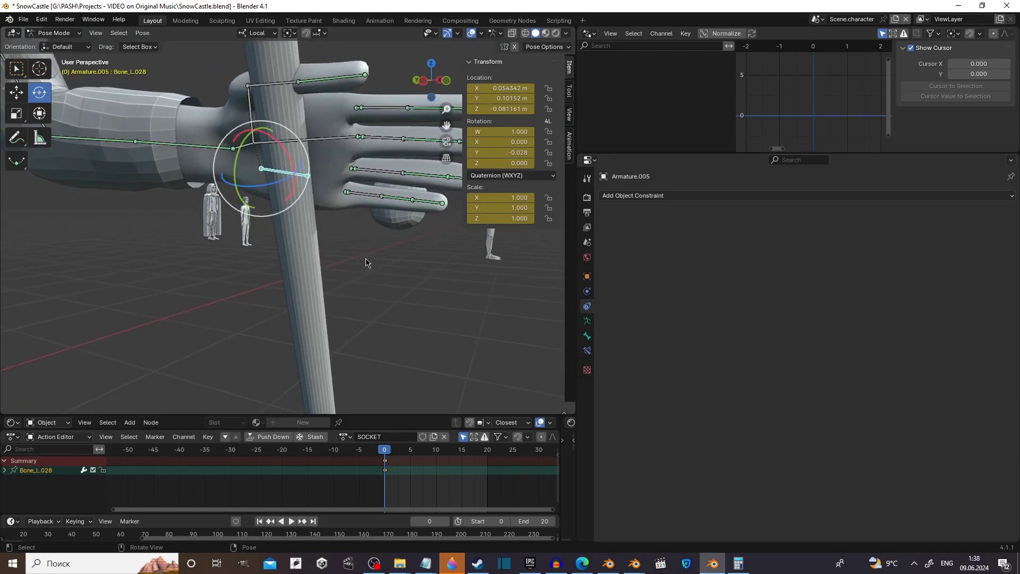
# Bend the upper arm bone Bone_L.025 around its local X axis
pyautogui.moveTo(367, 263); pyautogui.dragTo(174, 198, button='middle')
pyautogui.click(173, 198)
pyautogui.moveTo(173, 199); pyautogui.dragTo(194, 159)
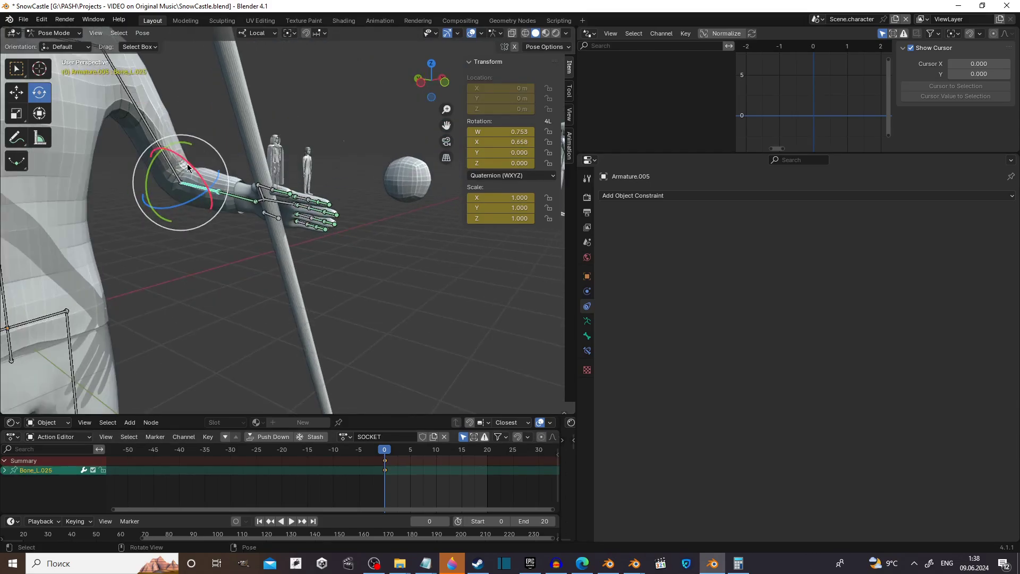
pyautogui.keyDown('alt'); pyautogui.moveTo(194, 160); pyautogui.dragTo(183, 179, button='middle'); pyautogui.keyUp('alt')
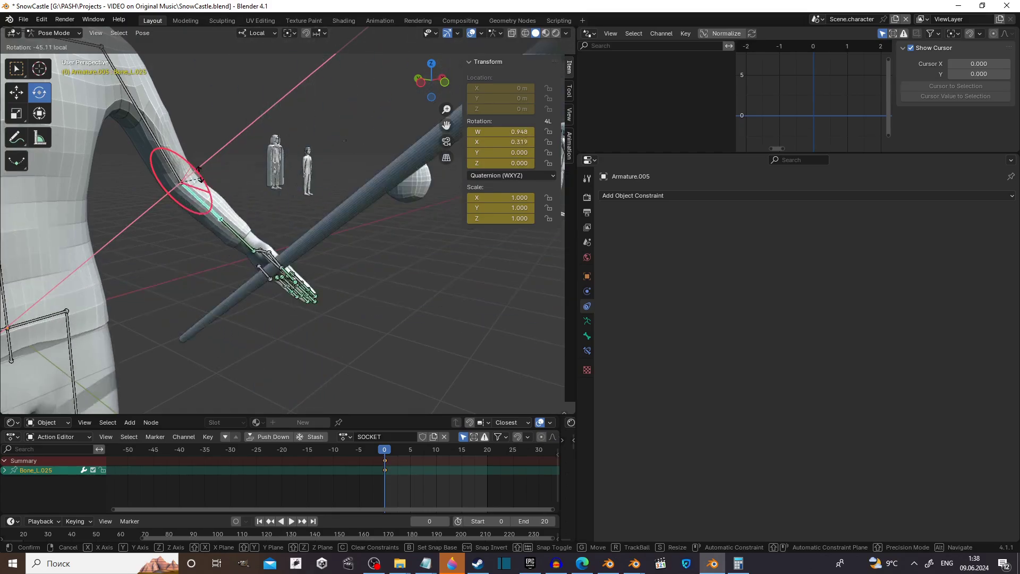
pyautogui.click(183, 180)
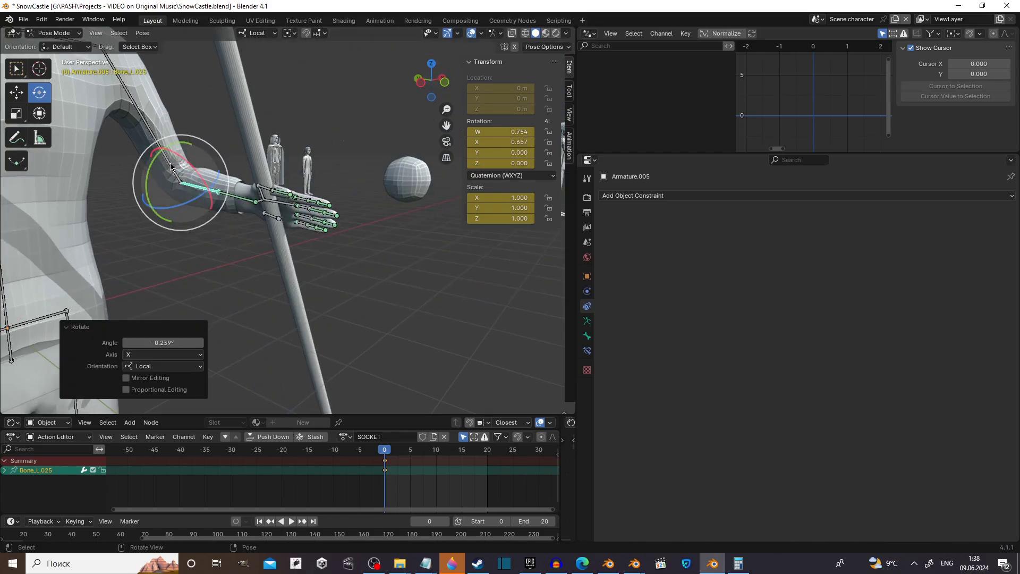
# Rotate the forearm bone Bone_L.026 -31.2° around local Y, checking the staff follows
pyautogui.click(197, 190)
pyautogui.moveTo(203, 166)
pyautogui.mouseDown()
pyautogui.moveTo(193, 172)
pyautogui.moveTo(201, 208)
pyautogui.moveTo(216, 186)
pyautogui.mouseUp()
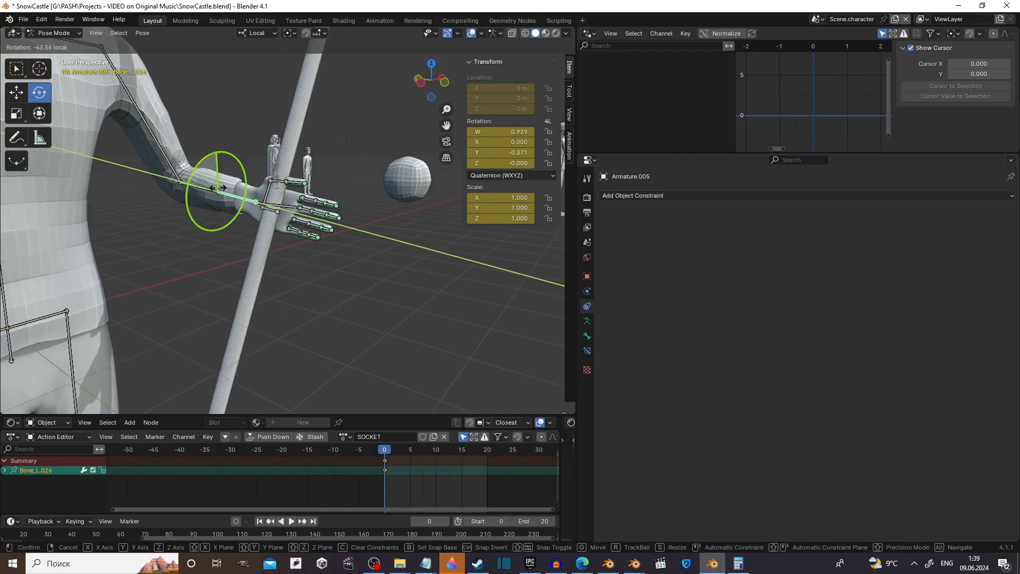
pyautogui.moveTo(216, 186); pyautogui.dragTo(220, 192)
pyautogui.moveTo(274, 192); pyautogui.dragTo(293, 210, button='middle')
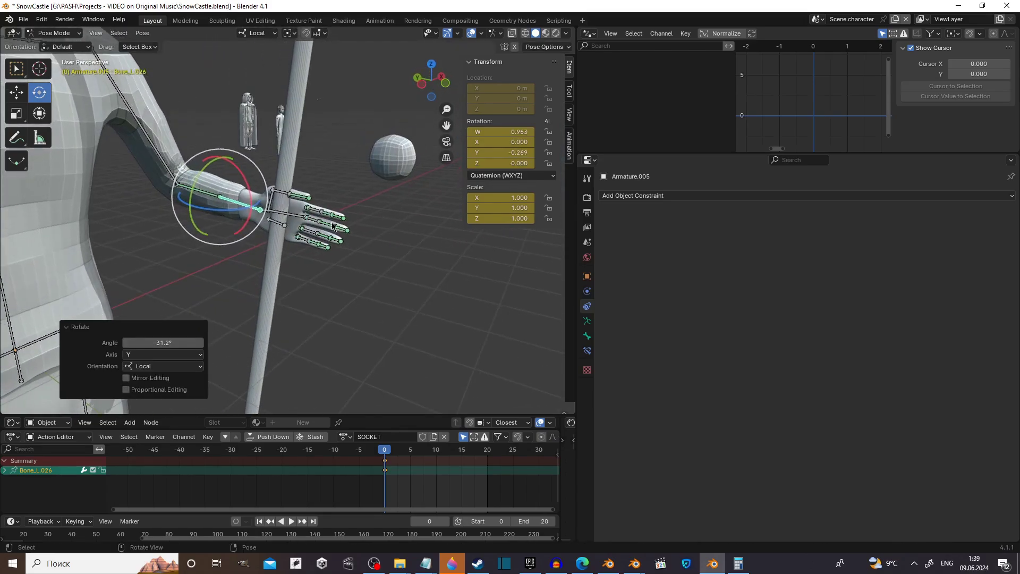
# Select the socket bone Bone_L.028, test-move it, and orbit around the hand
pyautogui.click(282, 236)
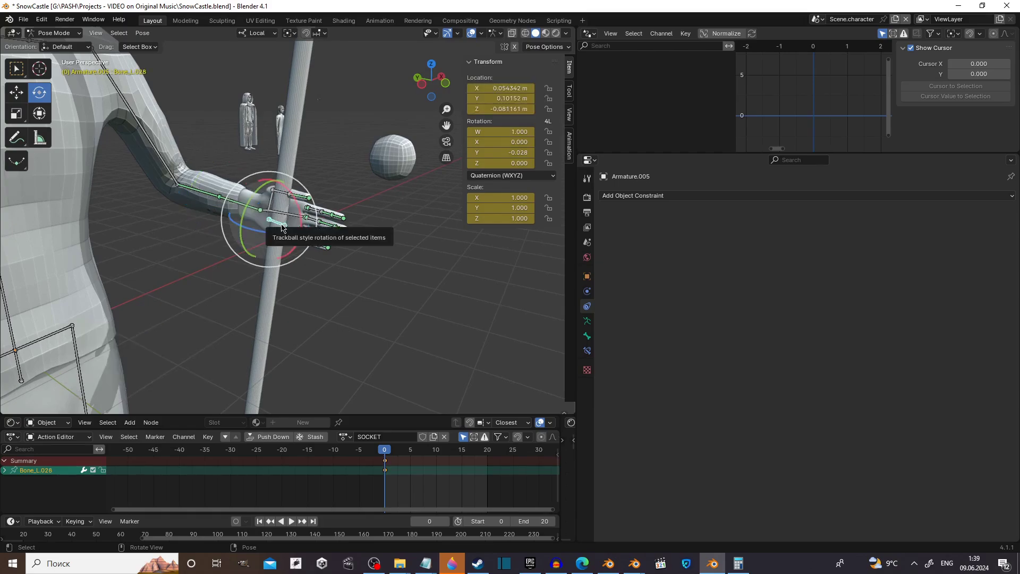
pyautogui.press('g')
pyautogui.click(306, 234)
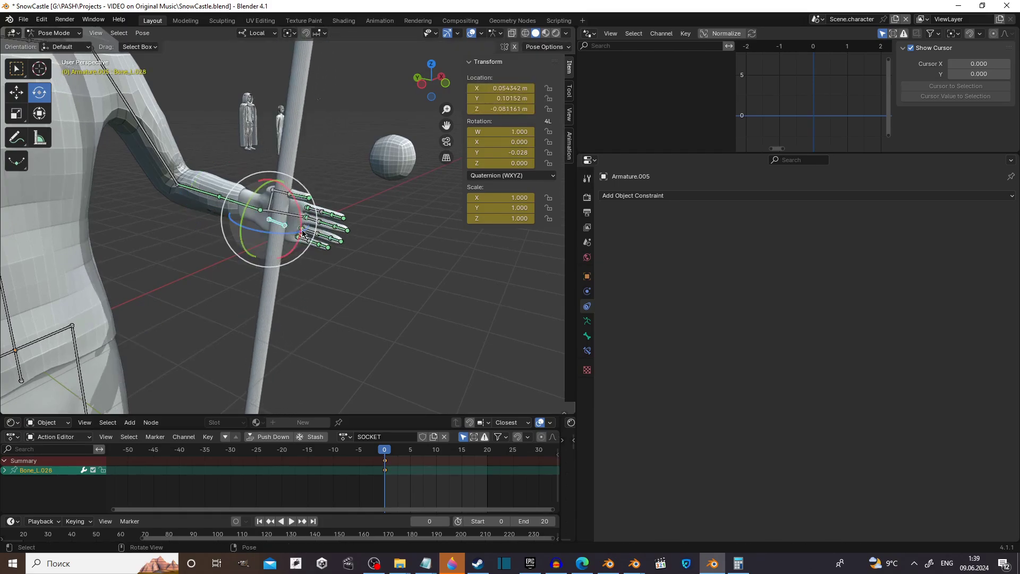
pyautogui.moveTo(306, 234)
pyautogui.mouseDown(button='middle')
pyautogui.moveTo(280, 241)
pyautogui.moveTo(375, 264)
pyautogui.mouseUp(button='middle')
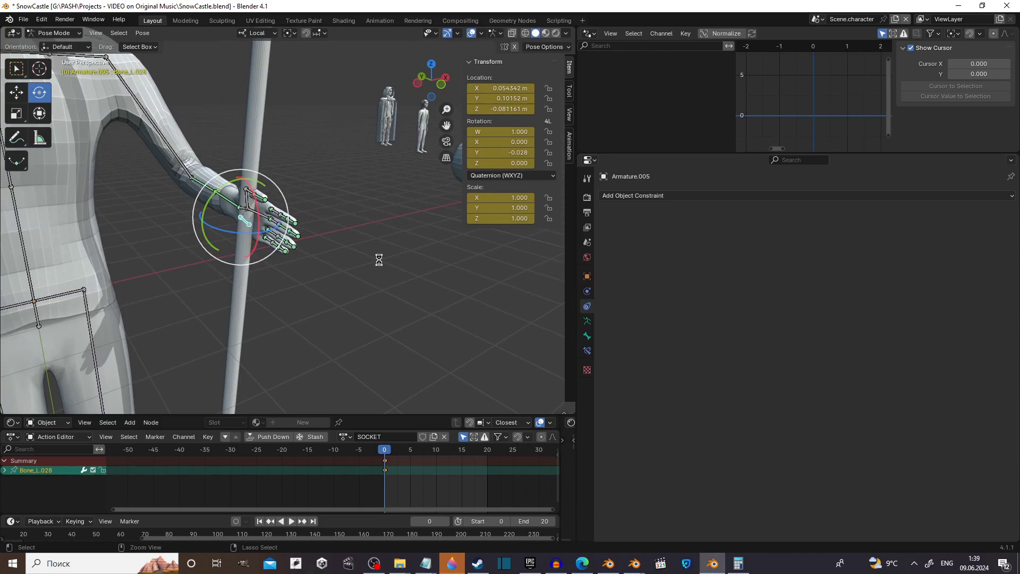